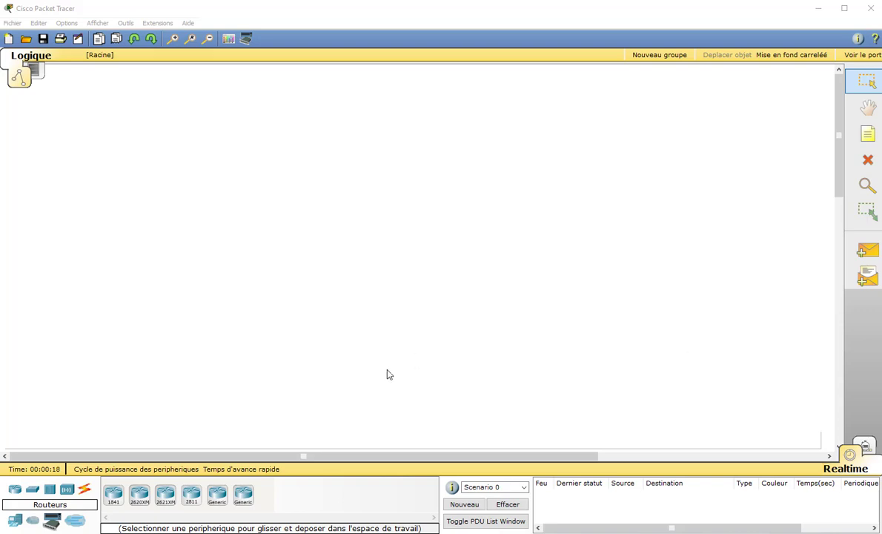
Place a Server-PT at the top centre and a Switch-PT-Empty to its left
{"action": "left_click", "coordinate": [15, 519]}
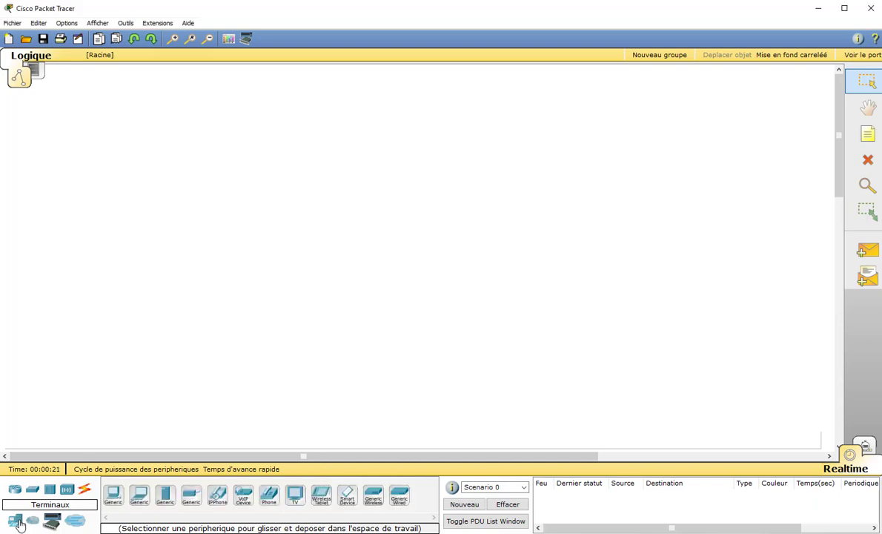
{"action": "left_click", "coordinate": [165, 494]}
{"action": "left_click", "coordinate": [389, 156]}
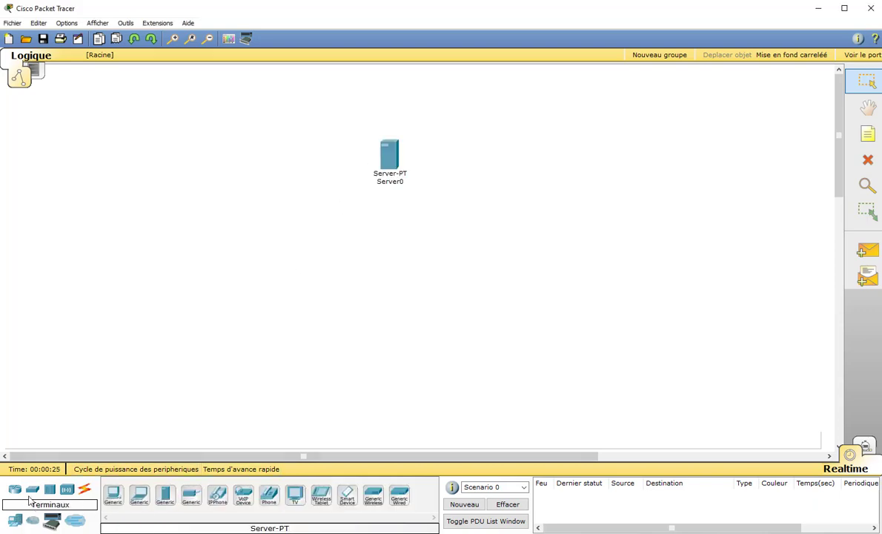
{"action": "left_click", "coordinate": [32, 489]}
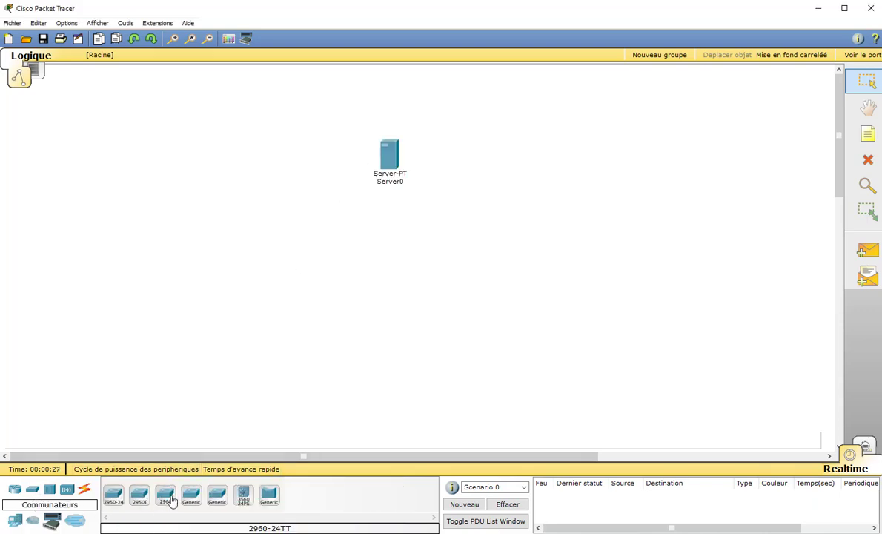
{"action": "left_click", "coordinate": [217, 494]}
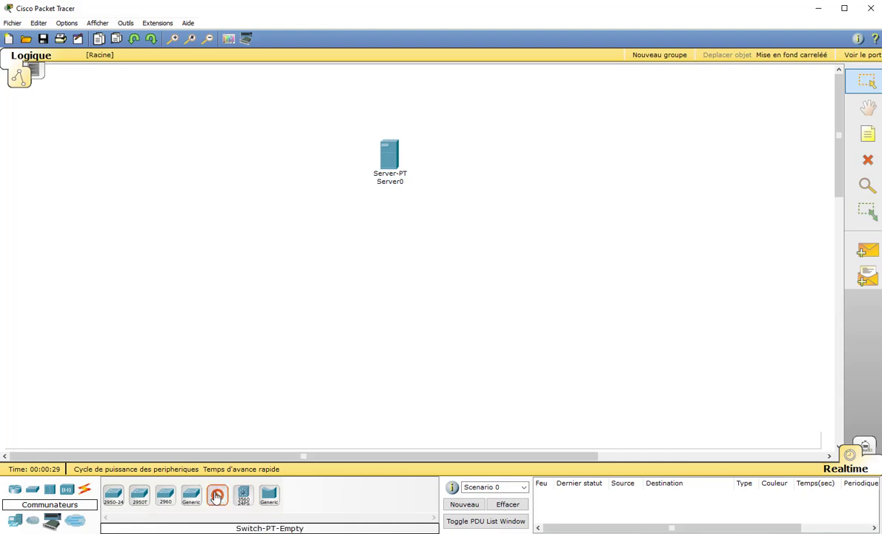
{"action": "left_click", "coordinate": [211, 219]}
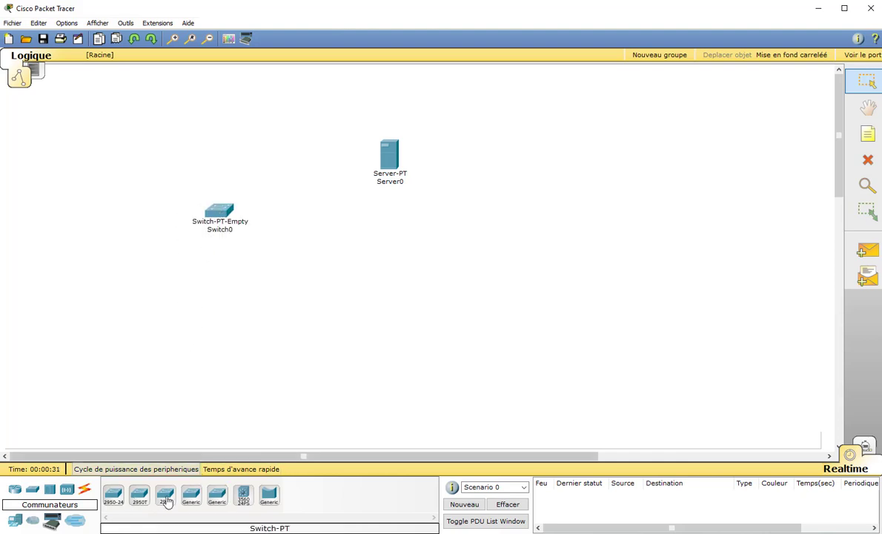
Add a Linksys-WRT300N router at the left and a Laptop-PT in the lower left area
{"action": "left_click", "coordinate": [14, 493]}
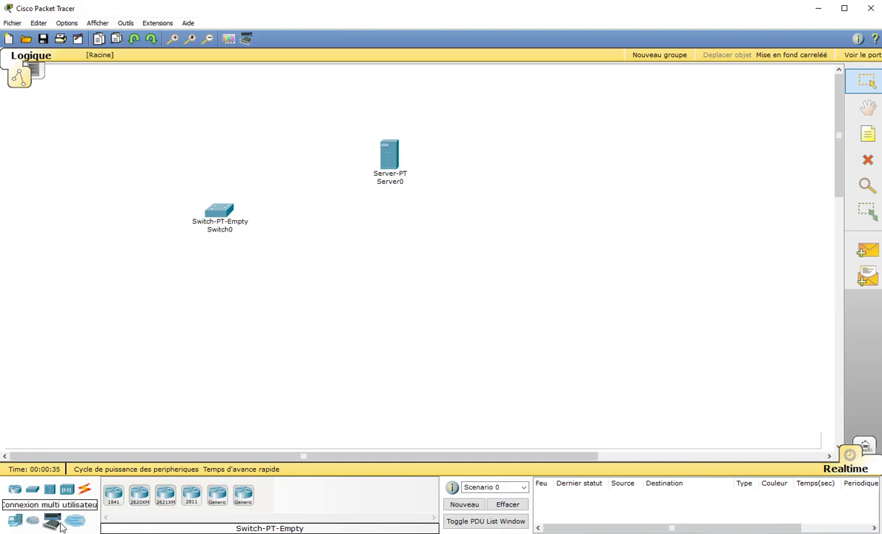
{"action": "left_click", "coordinate": [67, 489]}
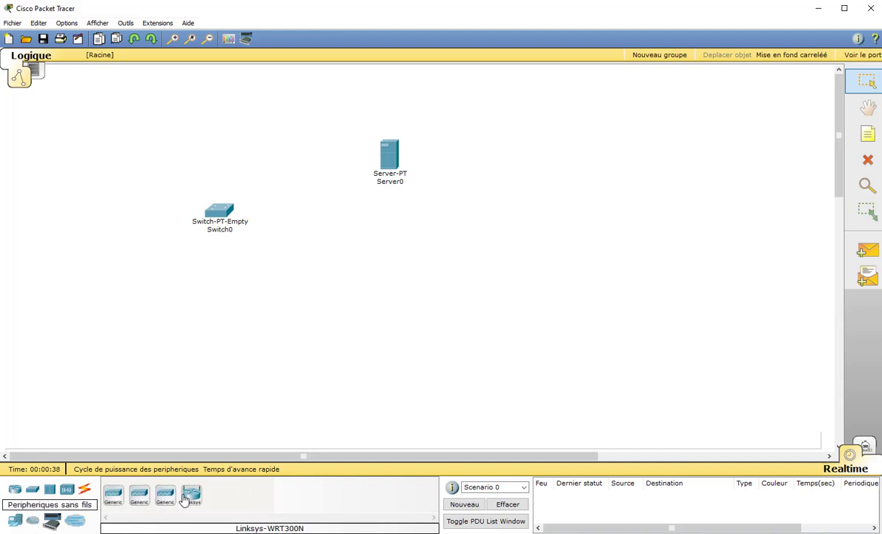
{"action": "left_click", "coordinate": [191, 494]}
{"action": "left_click", "coordinate": [94, 180]}
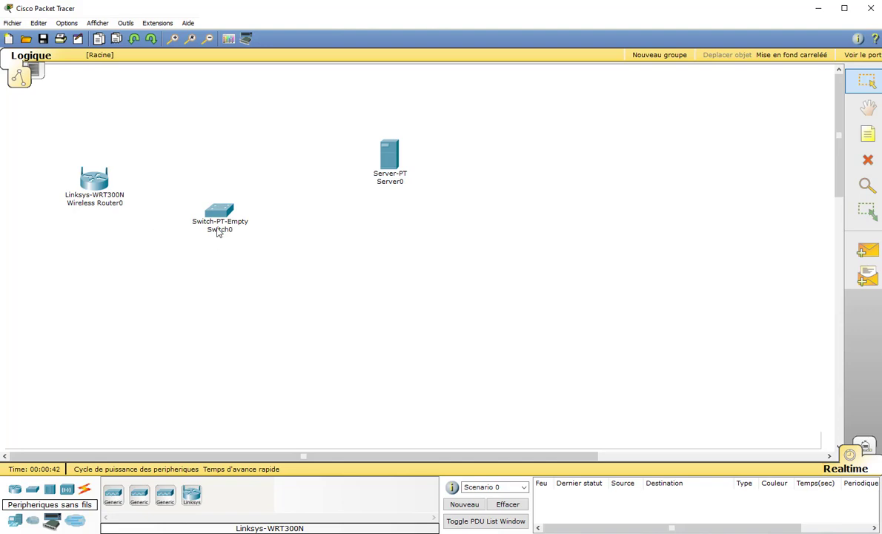
{"action": "left_click_drag", "start_coordinate": [217, 216], "coordinate": [231, 203]}
{"action": "left_click", "coordinate": [14, 489]}
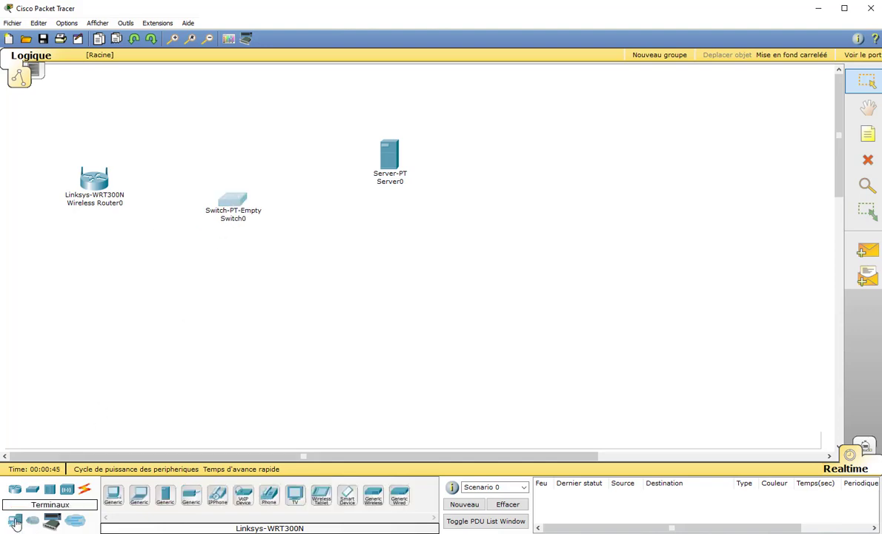
{"action": "left_click", "coordinate": [165, 494]}
{"action": "left_click", "coordinate": [168, 343]}
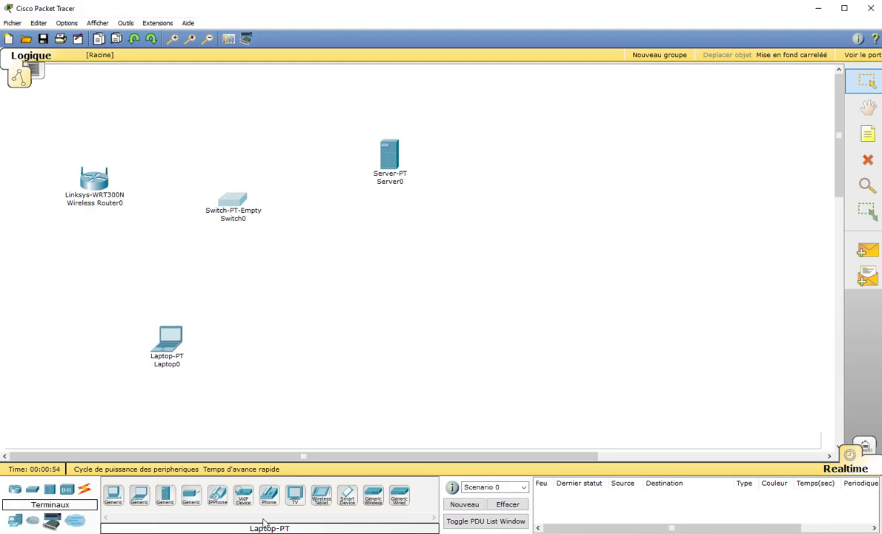
{"action": "left_click", "coordinate": [84, 489]}
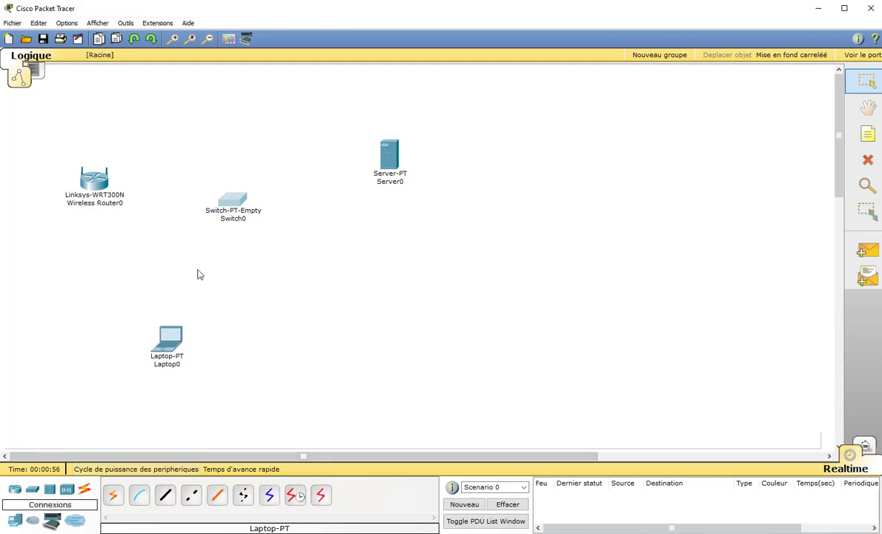
Put a 2960 switch where the empty switch was and open Switch1's device window
{"action": "left_click", "coordinate": [166, 500]}
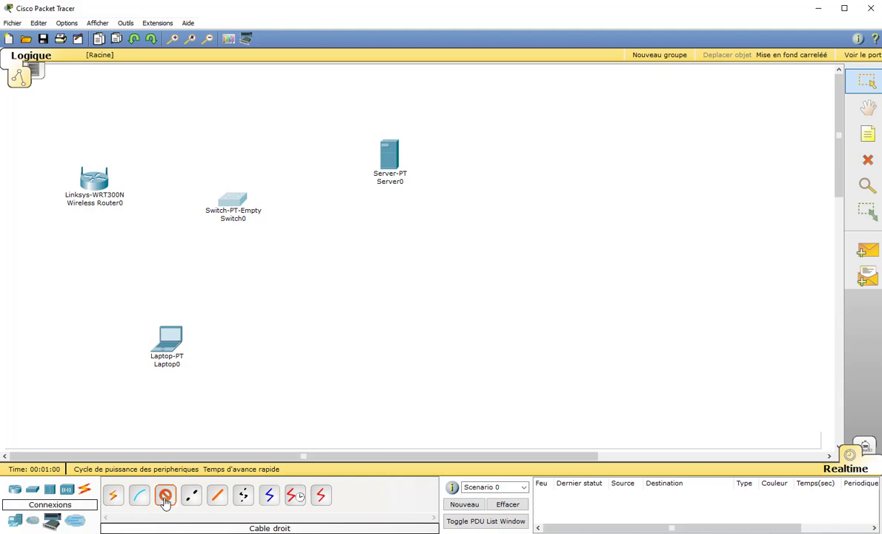
{"action": "left_click", "coordinate": [388, 162]}
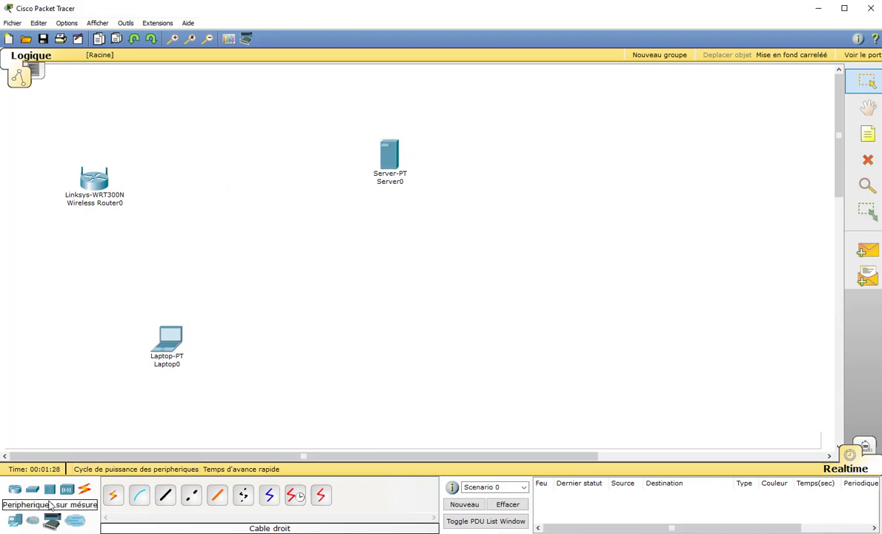
{"action": "left_click", "coordinate": [32, 489]}
{"action": "left_click", "coordinate": [166, 495]}
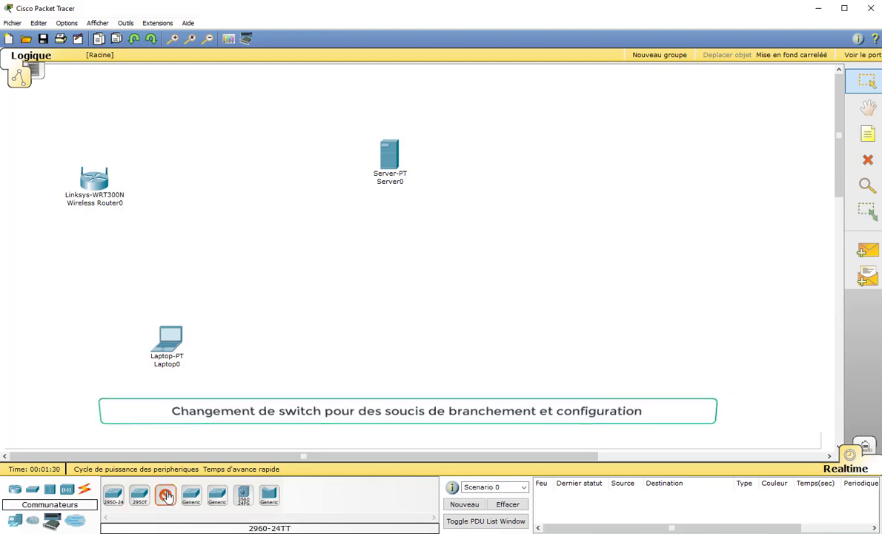
{"action": "left_click", "coordinate": [229, 225]}
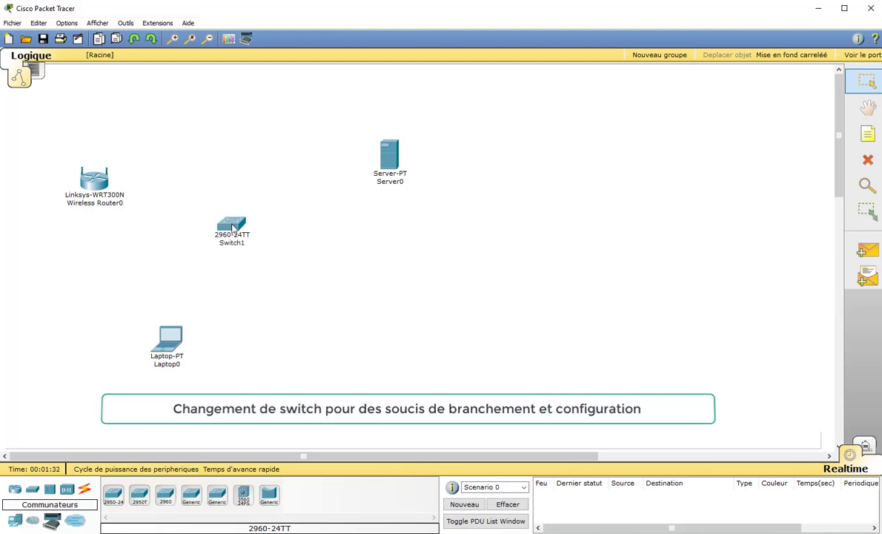
{"action": "left_click", "coordinate": [232, 227]}
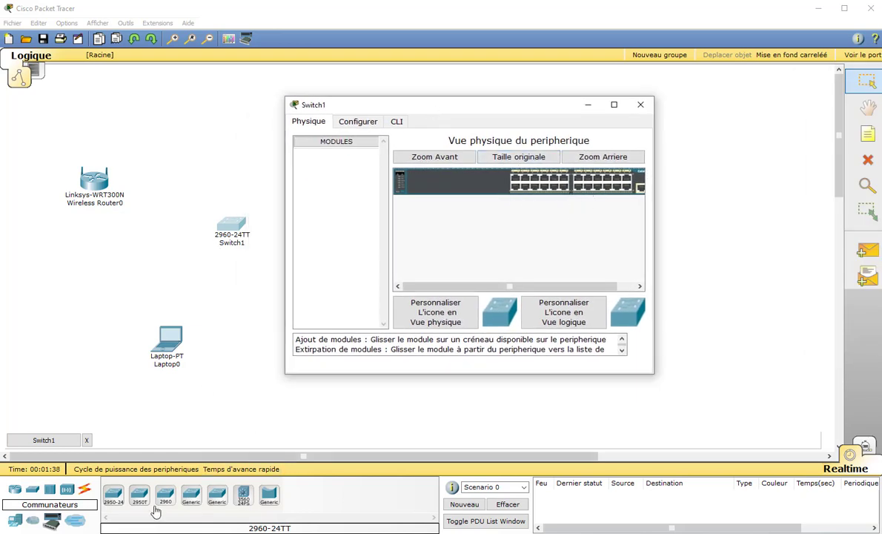
Add a generic Switch2 and insert two PT-SWITCH-NM-1CE modules into its empty slots
{"action": "left_click", "coordinate": [191, 506]}
{"action": "left_click", "coordinate": [68, 307]}
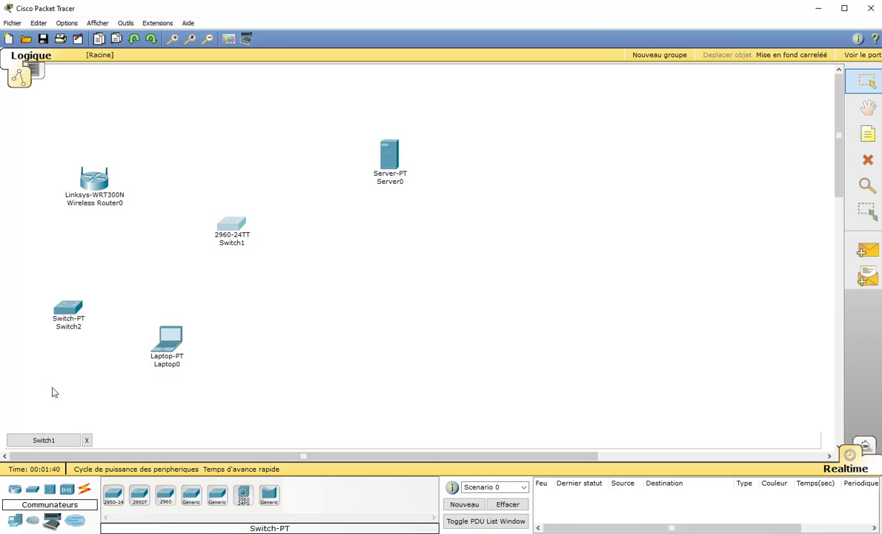
{"action": "left_click", "coordinate": [68, 307]}
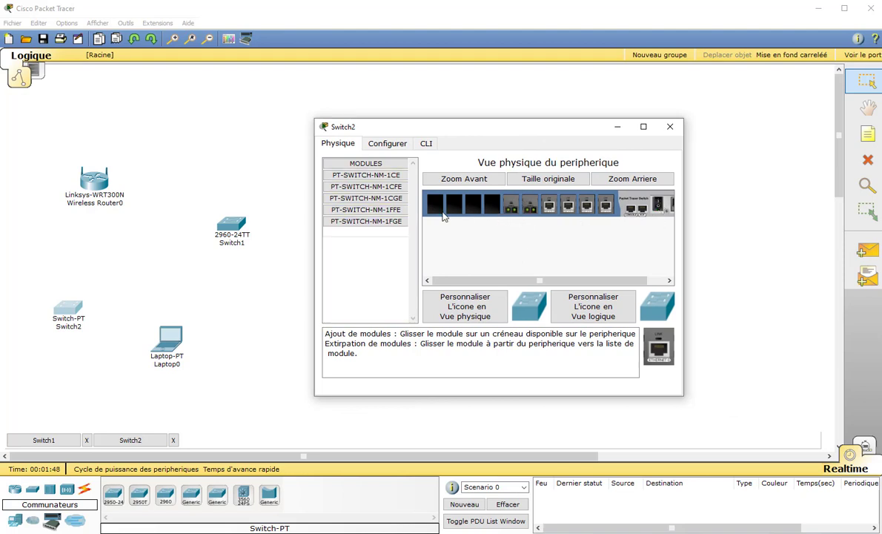
{"action": "left_click_drag", "start_coordinate": [367, 175], "coordinate": [454, 204]}
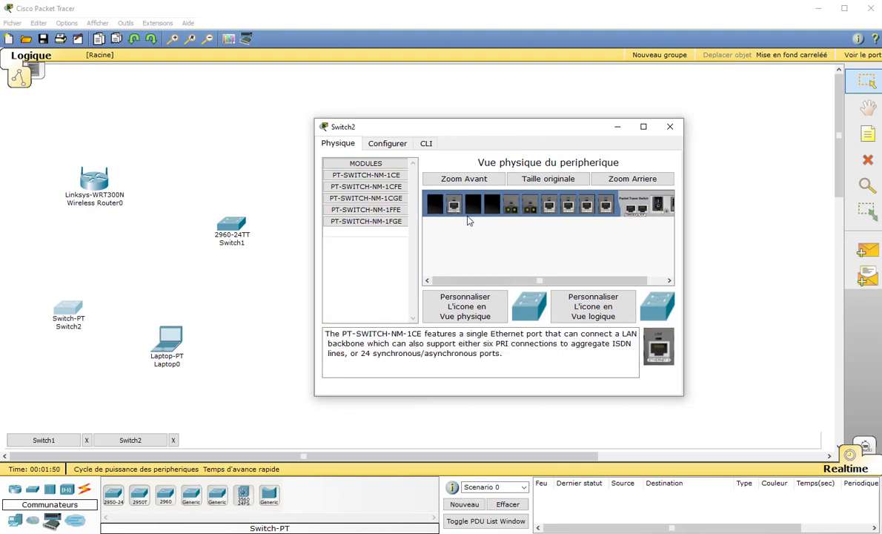
{"action": "left_click_drag", "start_coordinate": [658, 354], "coordinate": [477, 211]}
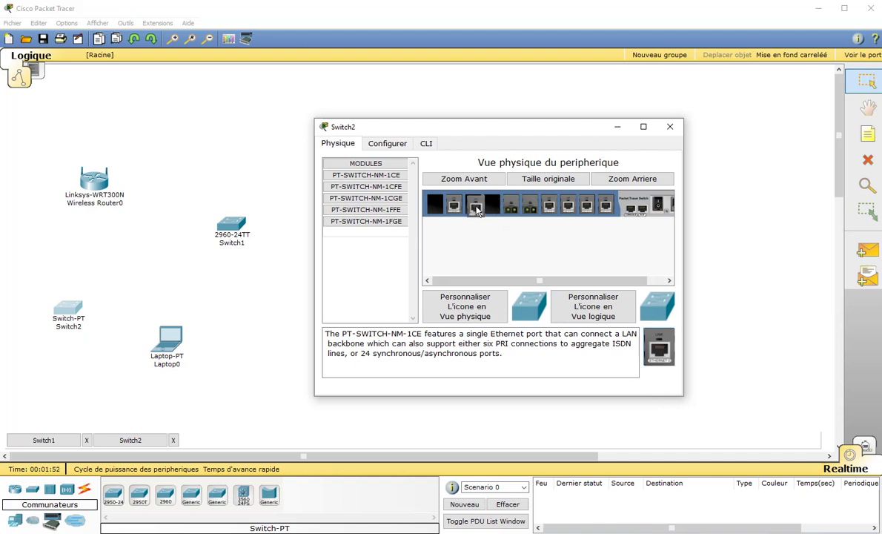
{"action": "left_click", "coordinate": [669, 127]}
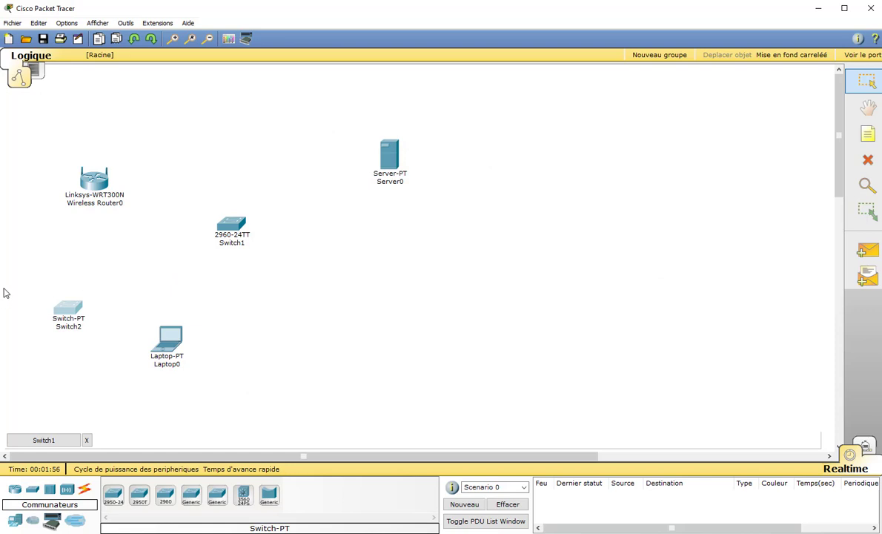
Delete Switch2 from the workspace and confirm the removal
{"action": "left_click_drag", "start_coordinate": [4, 289], "coordinate": [86, 352]}
{"action": "key", "text": "Delete"}
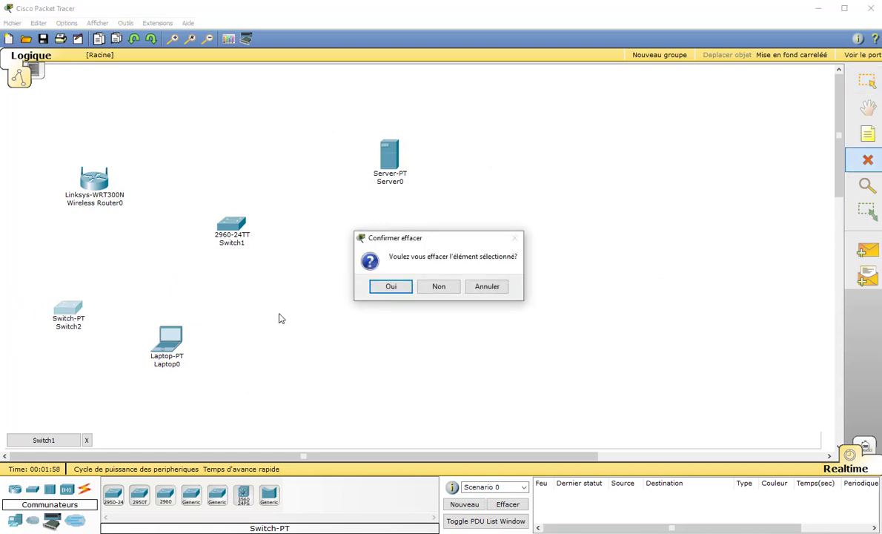
{"action": "left_click", "coordinate": [396, 289]}
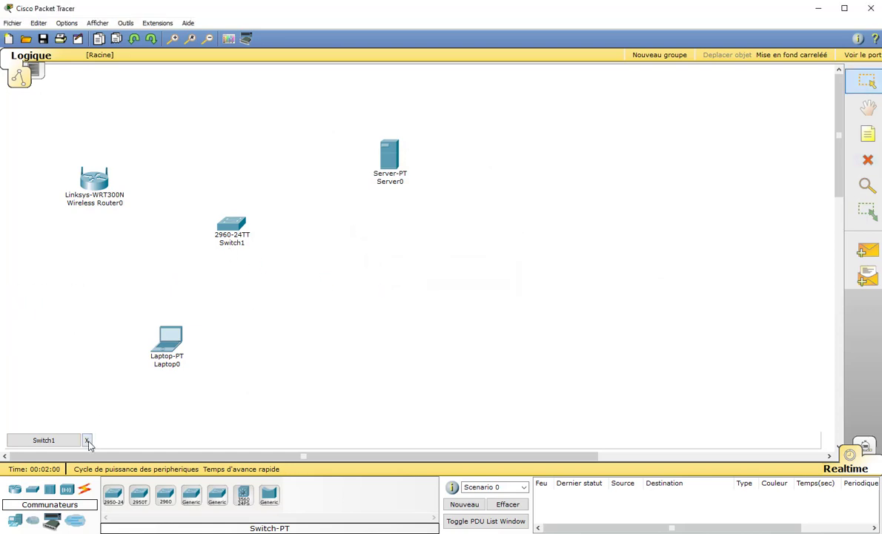
Connect Server0's FastEthernet port to Switch1 FastEthernet0/1 with a straight-through cable
{"action": "left_click", "coordinate": [84, 490]}
{"action": "left_click", "coordinate": [167, 496]}
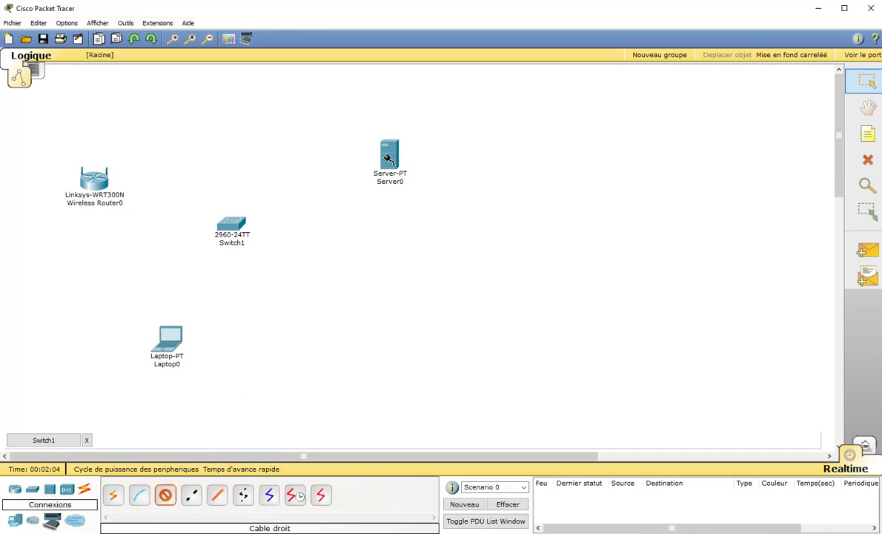
{"action": "left_click", "coordinate": [389, 163]}
{"action": "left_click", "coordinate": [393, 147]}
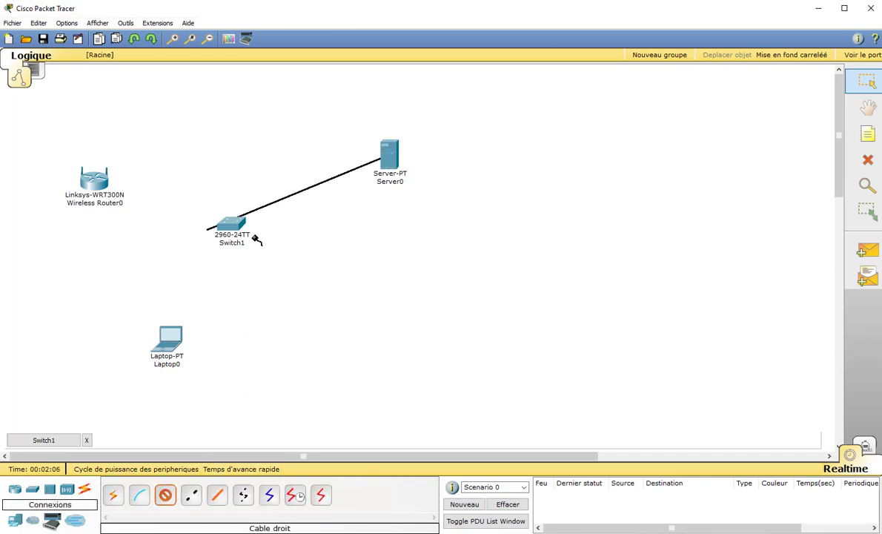
{"action": "left_click", "coordinate": [217, 220]}
{"action": "left_click", "coordinate": [223, 231]}
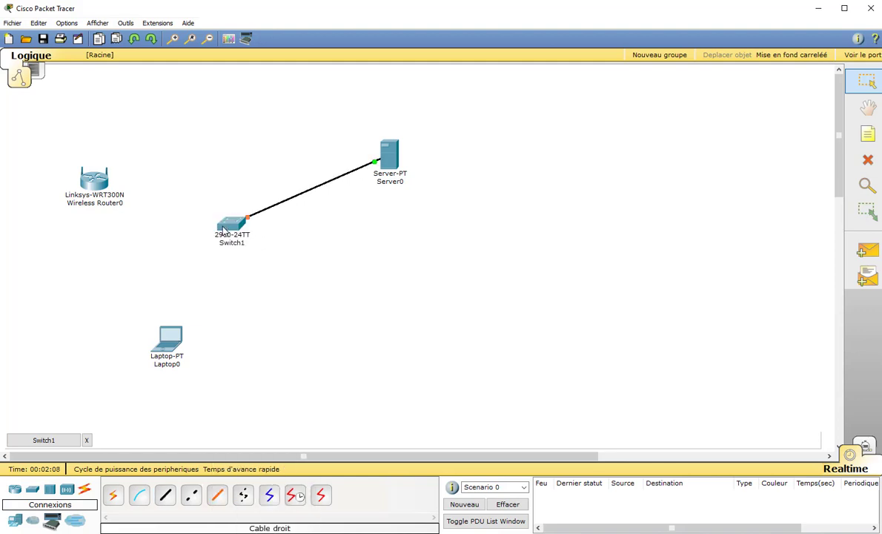
Cable Switch1 FastEthernet0/2 to the router's Internet port, then place Laptop0 below the router
{"action": "left_click", "coordinate": [165, 494]}
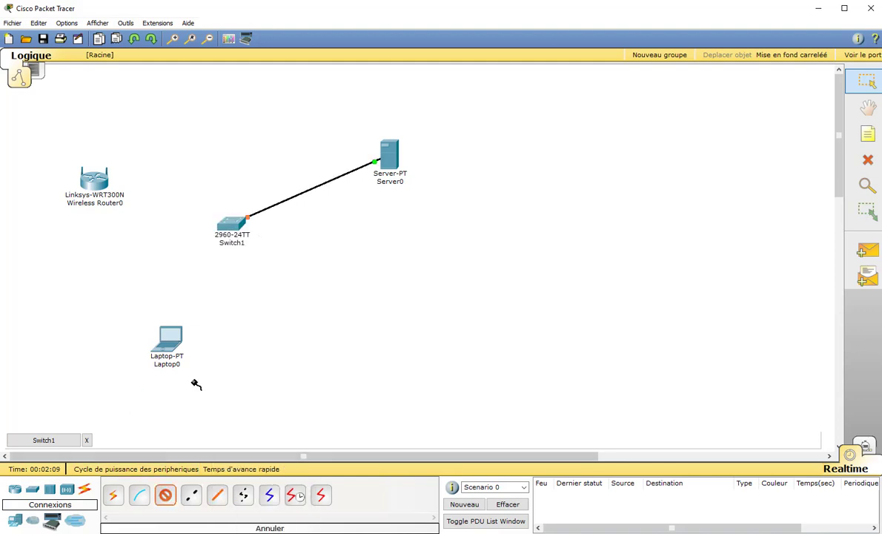
{"action": "left_click", "coordinate": [234, 227]}
{"action": "left_click", "coordinate": [248, 238]}
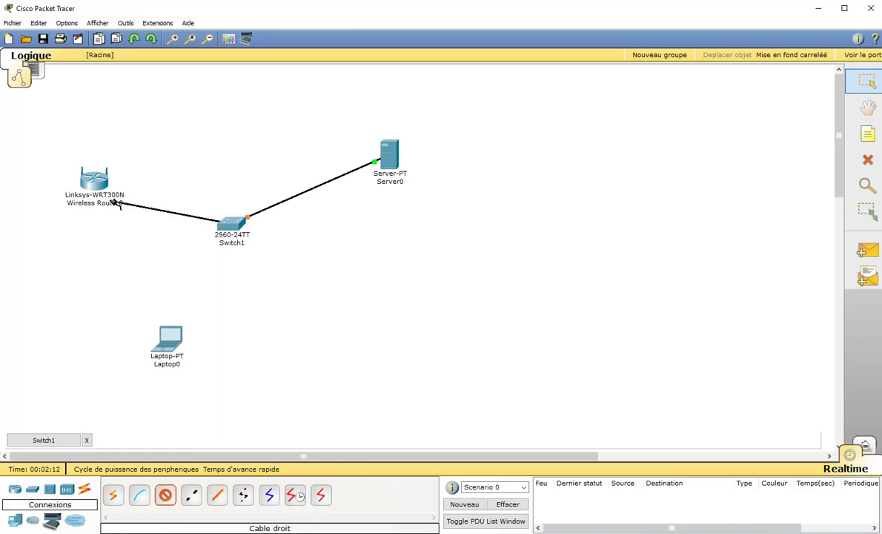
{"action": "left_click", "coordinate": [92, 180]}
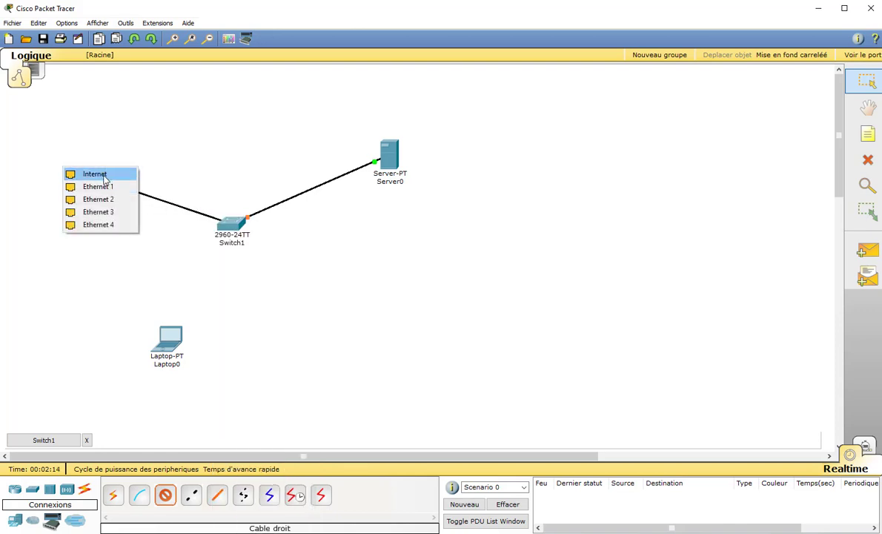
{"action": "left_click", "coordinate": [105, 178]}
{"action": "left_click_drag", "start_coordinate": [164, 348], "coordinate": [139, 315]}
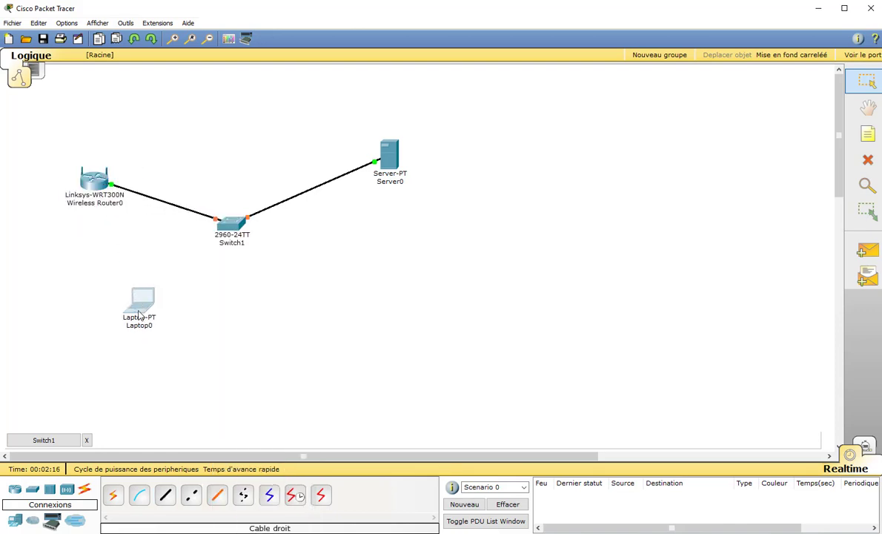
{"action": "left_click", "coordinate": [139, 314]}
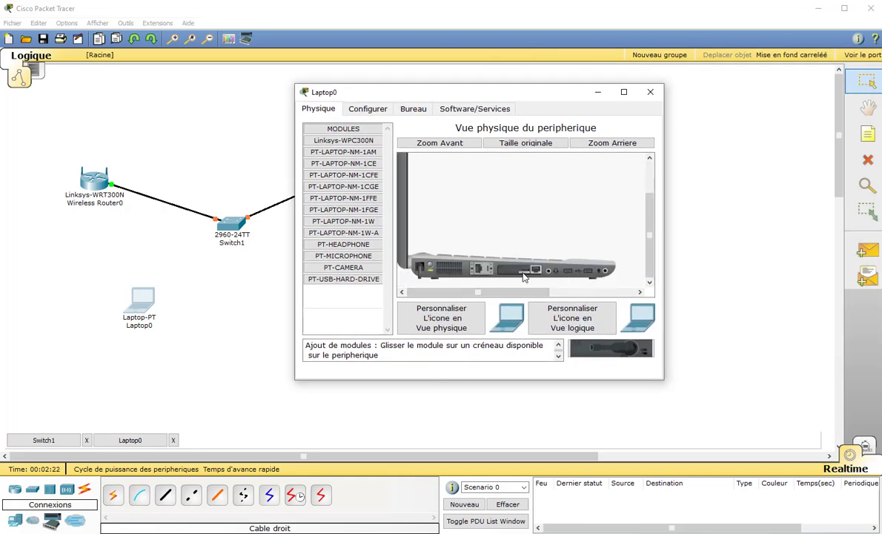
Zoom in on Laptop0, power it off and remove its wired Ethernet module
{"action": "left_click", "coordinate": [443, 143]}
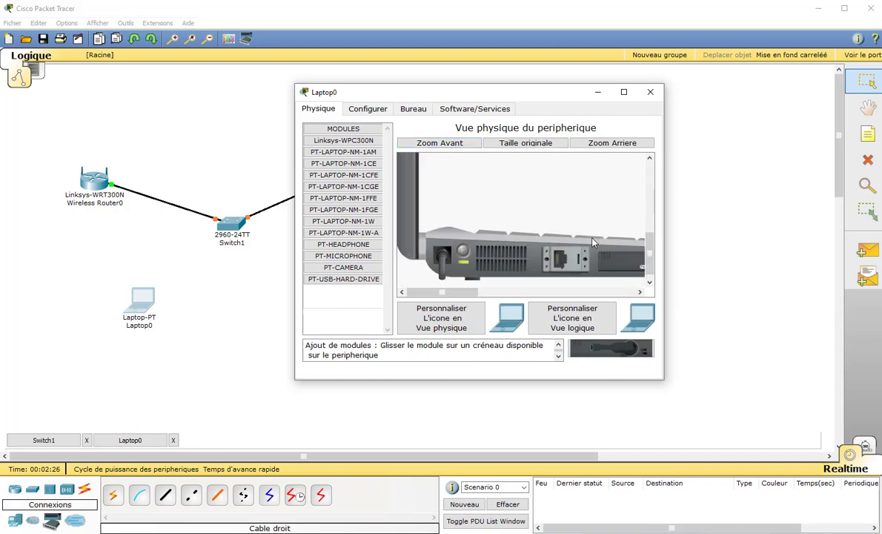
{"action": "scroll", "coordinate": [592, 239], "scroll_direction": "down", "scroll_amount": 1}
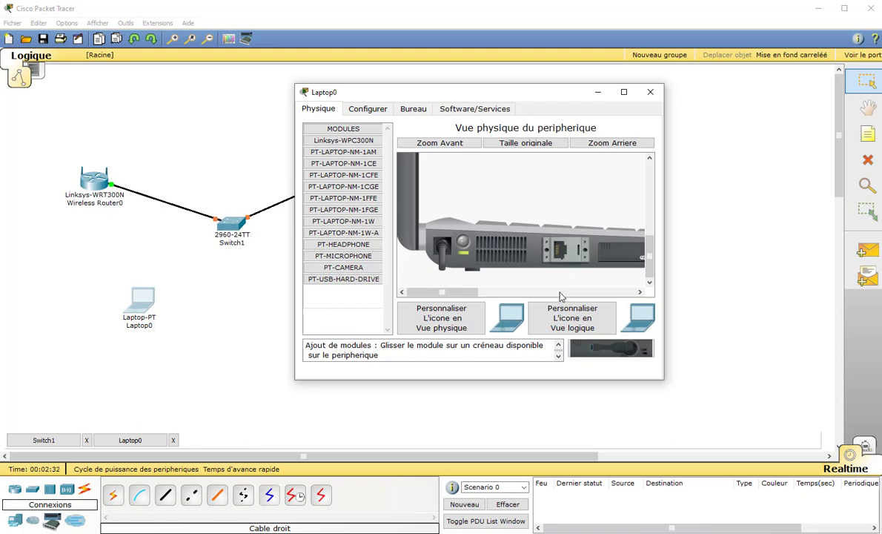
{"action": "left_click", "coordinate": [463, 246]}
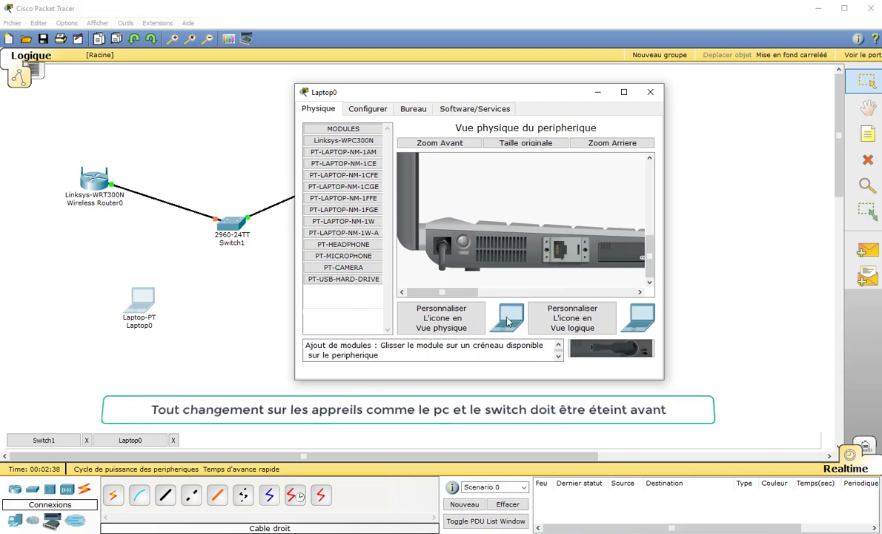
{"action": "left_click_drag", "start_coordinate": [426, 298], "coordinate": [454, 298]}
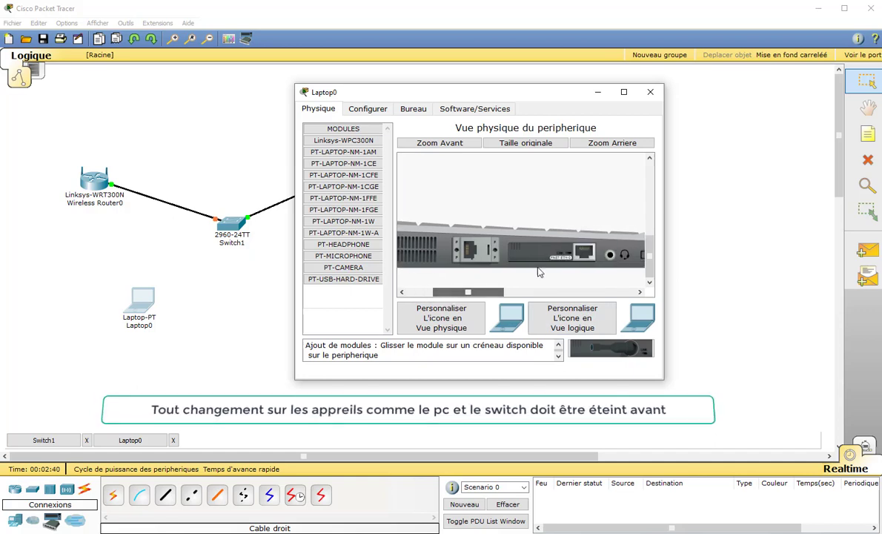
{"action": "left_click_drag", "start_coordinate": [540, 254], "coordinate": [361, 314]}
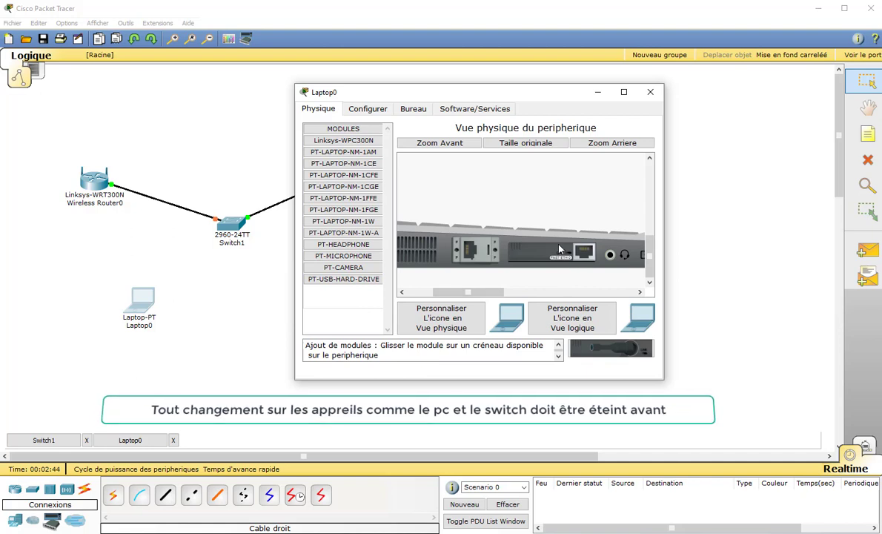
{"action": "mouse_move", "coordinate": [609, 348]}
{"action": "left_mouse_down"}
{"action": "mouse_move", "coordinate": [619, 342]}
{"action": "mouse_move", "coordinate": [624, 354]}
{"action": "left_mouse_up"}
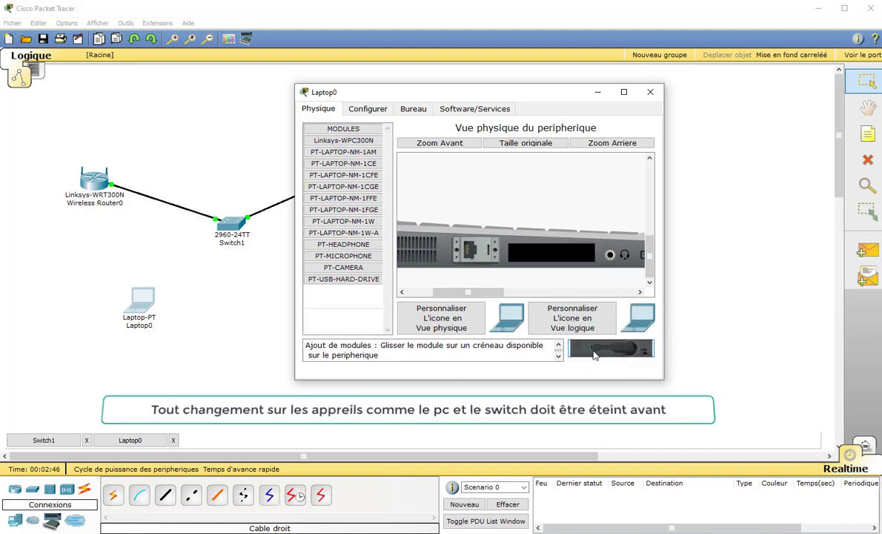
Insert the PT-LAPTOP-NM-1W-A 5GHz wireless module into the laptop's empty slot
{"action": "left_click", "coordinate": [350, 280]}
{"action": "left_click", "coordinate": [343, 268]}
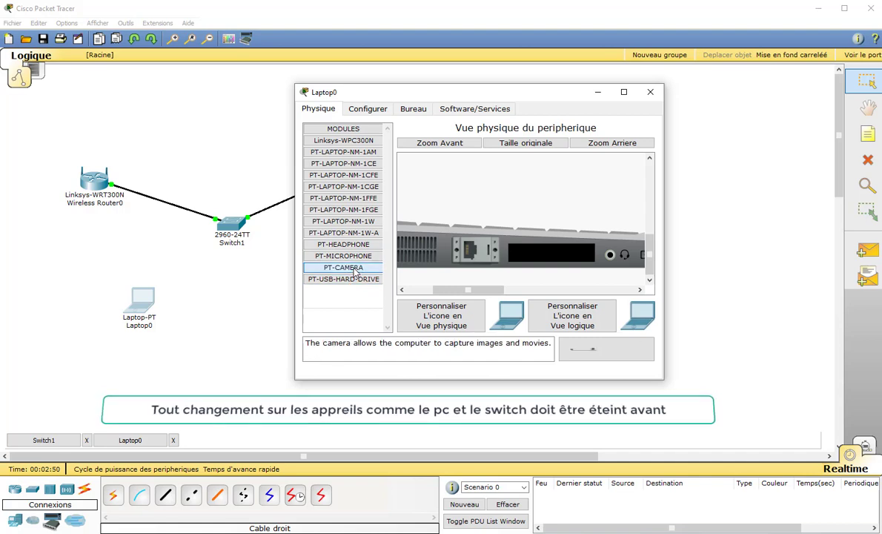
{"action": "left_click", "coordinate": [359, 257]}
{"action": "left_click", "coordinate": [347, 244]}
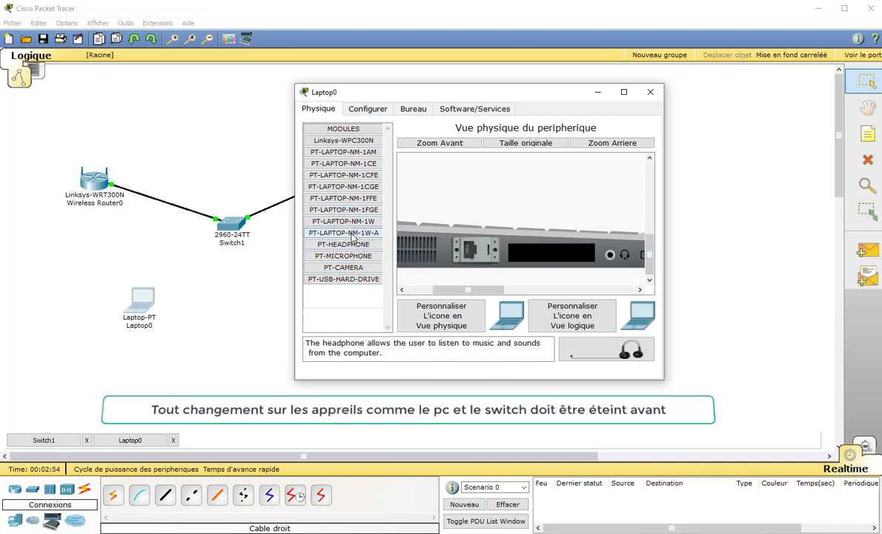
{"action": "left_click", "coordinate": [353, 234]}
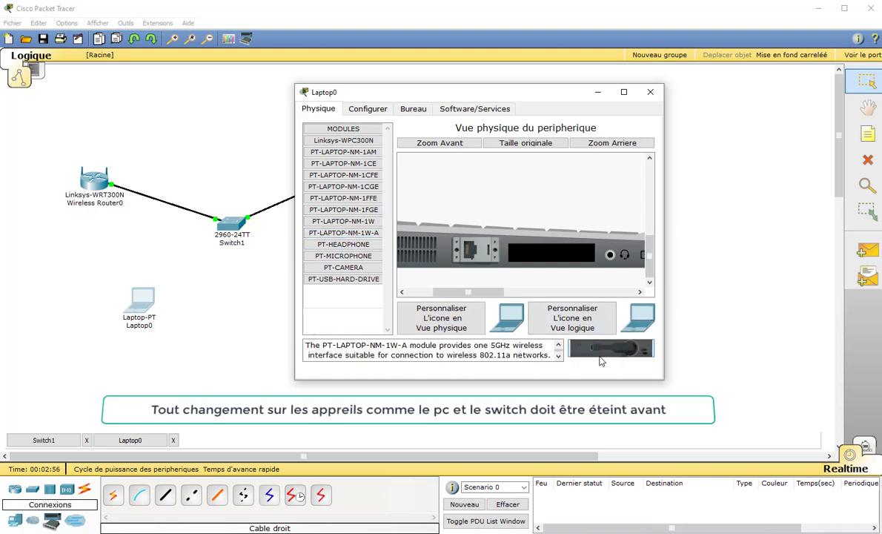
{"action": "left_click_drag", "start_coordinate": [606, 359], "coordinate": [549, 255]}
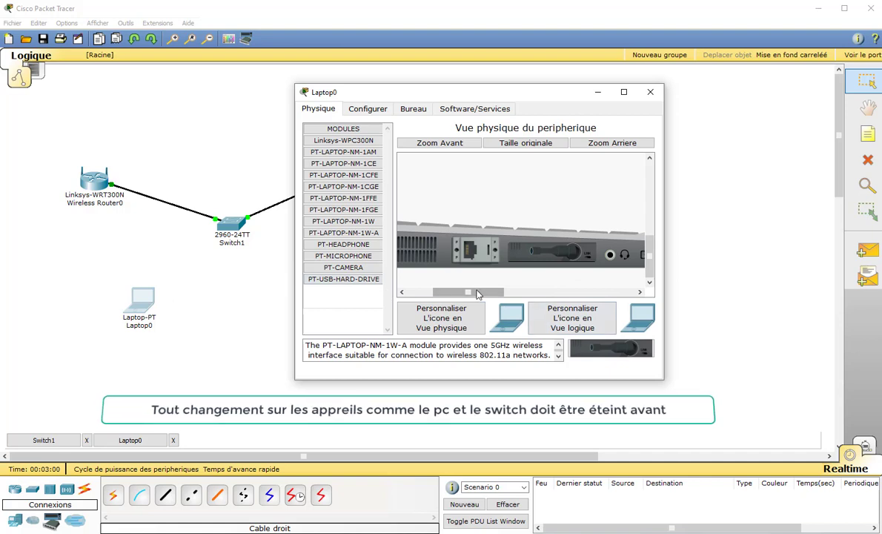
{"action": "left_click_drag", "start_coordinate": [481, 291], "coordinate": [455, 287]}
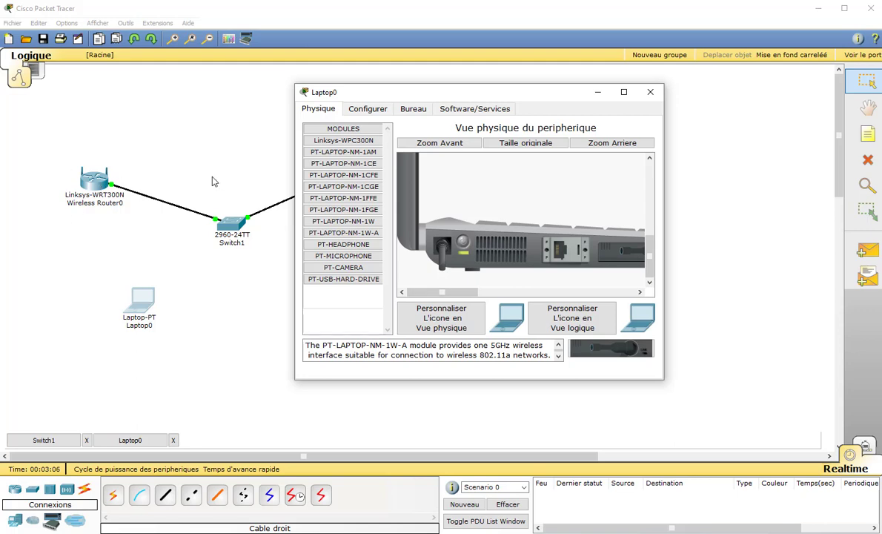
Give Server0 the static IP 192.168.1.1 with subnet mask 255.255.255.0
{"action": "left_click", "coordinate": [651, 93]}
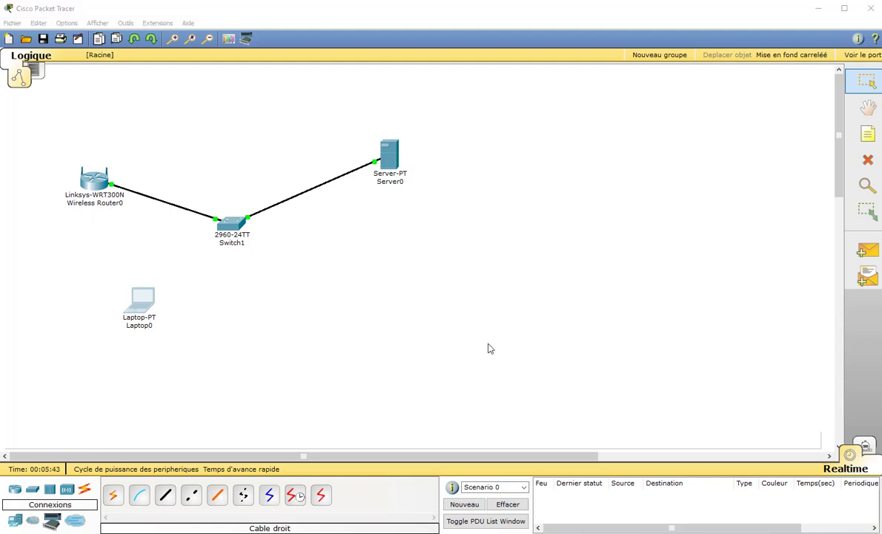
{"action": "left_click", "coordinate": [392, 156]}
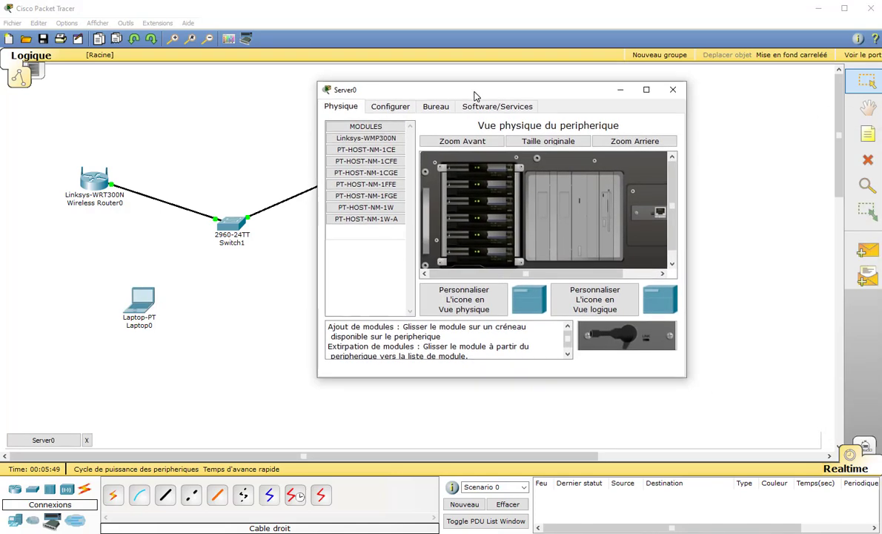
{"action": "left_click", "coordinate": [436, 106]}
{"action": "left_click", "coordinate": [374, 155]}
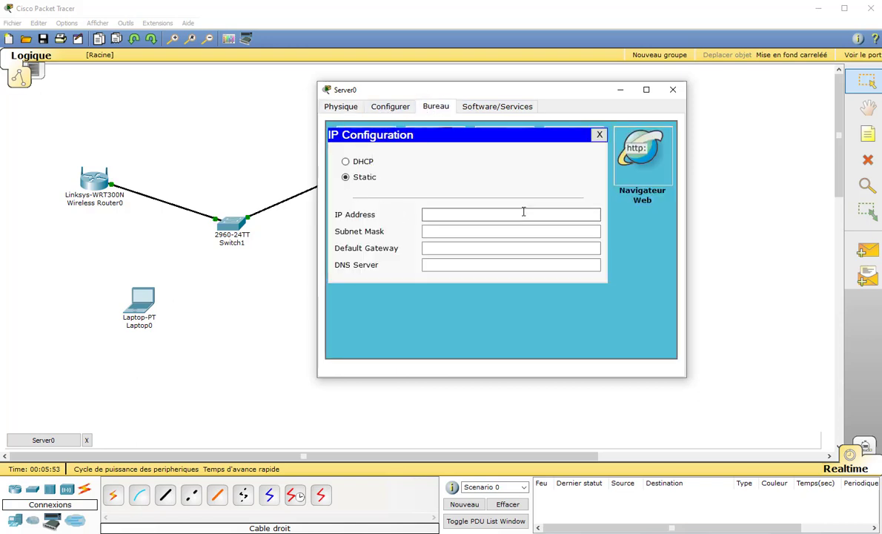
{"action": "left_click", "coordinate": [478, 214]}
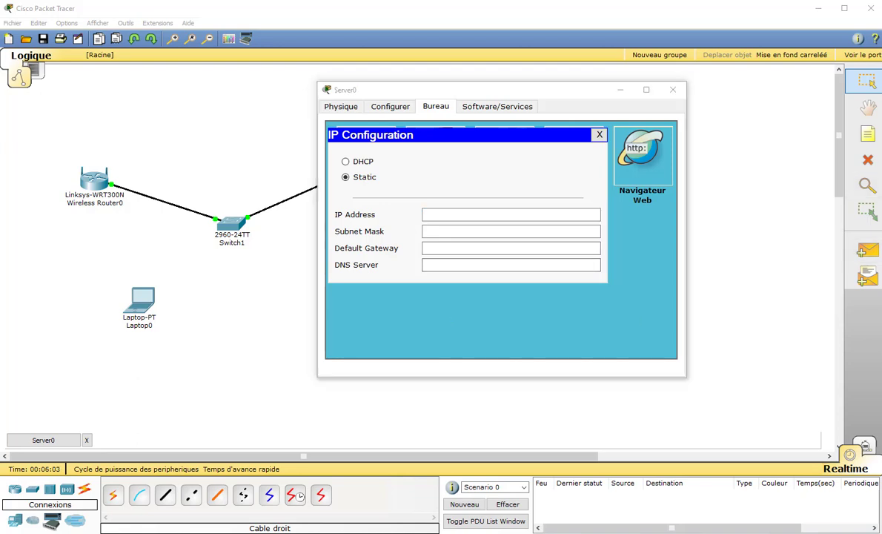
{"action": "left_click", "coordinate": [446, 213]}
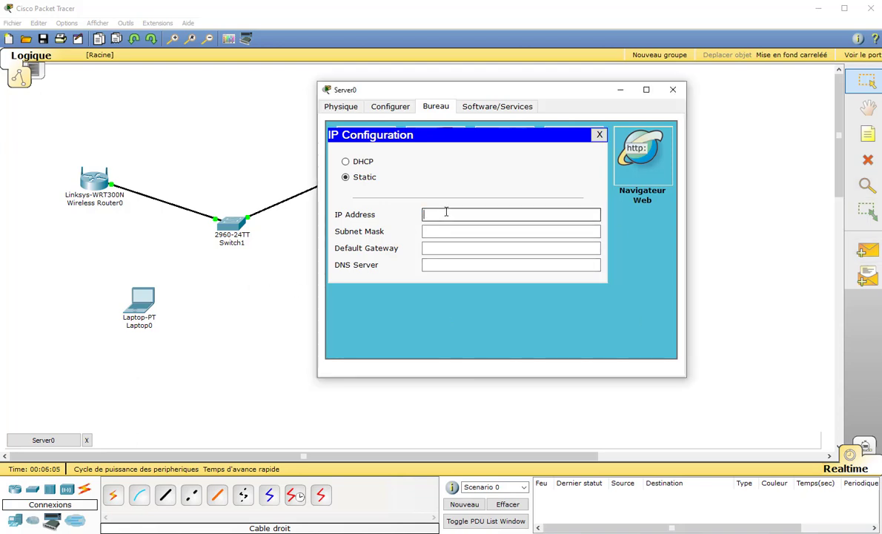
{"action": "type", "text": "192.168.1.1"}
{"action": "key", "text": "Tab"}
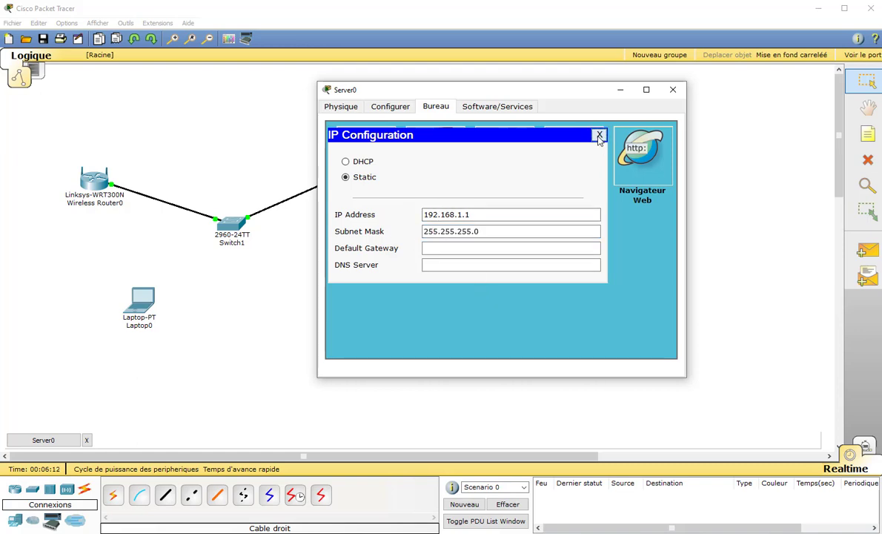
{"action": "left_click", "coordinate": [598, 134]}
Show Server0's DHCP service and select the serverPool entry starting at 192.168.1.0
{"action": "left_click", "coordinate": [391, 108]}
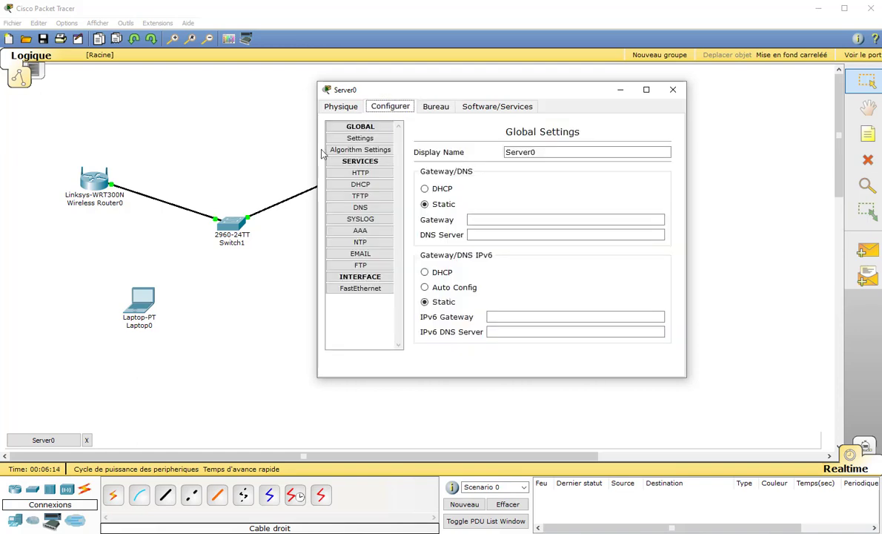
{"action": "left_click", "coordinate": [370, 185]}
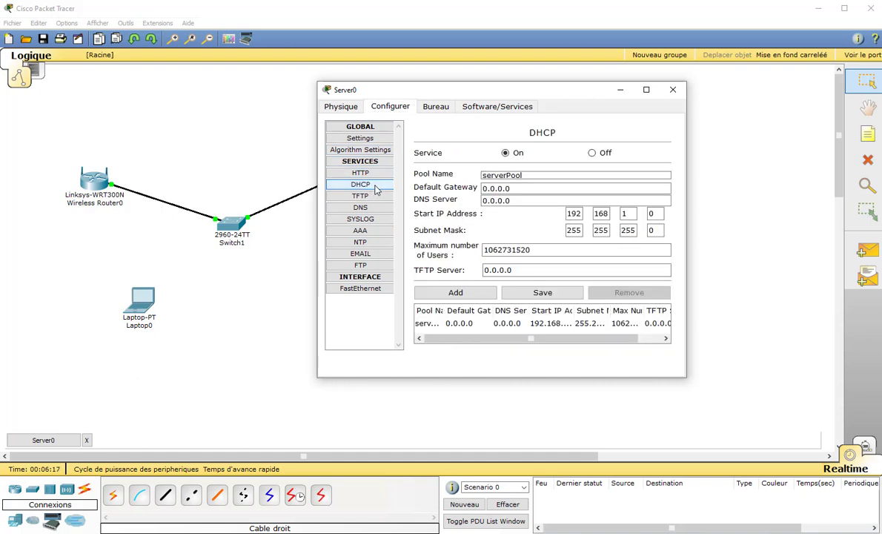
{"action": "left_click", "coordinate": [561, 326]}
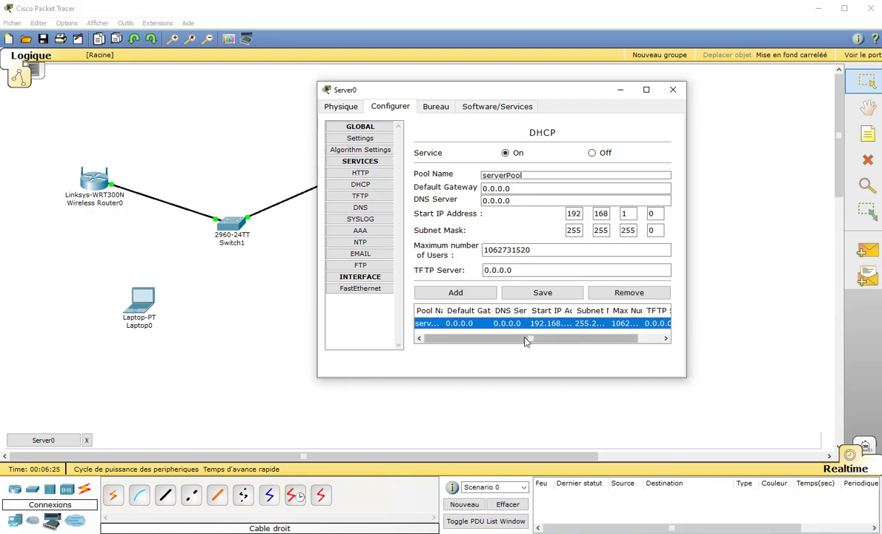
{"action": "left_click_drag", "start_coordinate": [527, 341], "coordinate": [689, 346]}
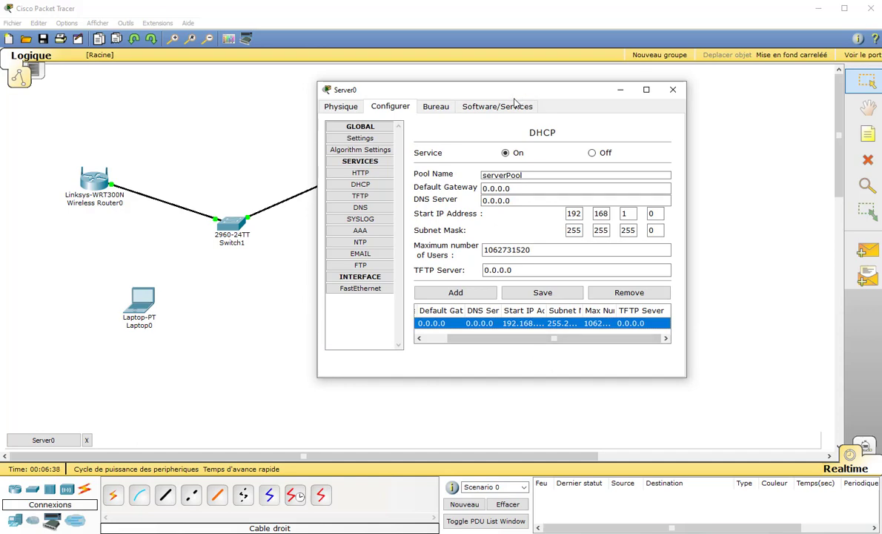
{"action": "left_click_drag", "start_coordinate": [512, 93], "coordinate": [730, 94]}
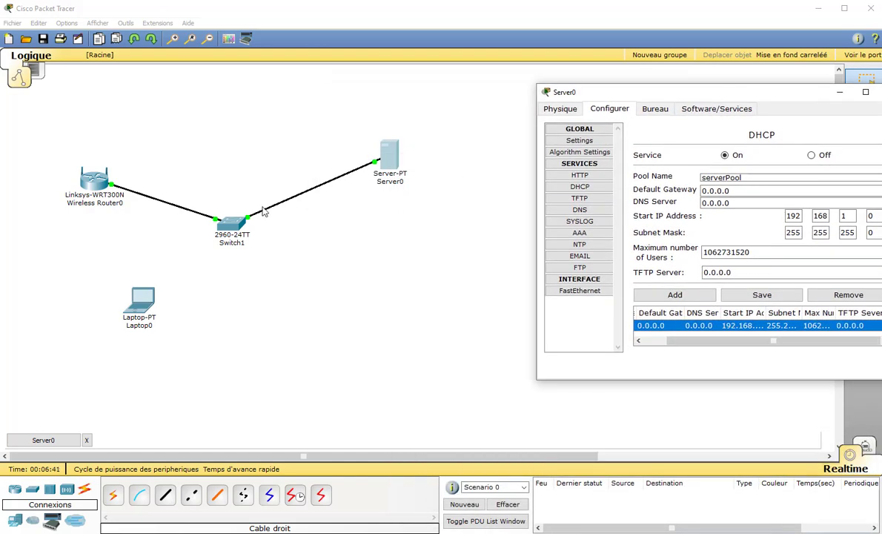
{"action": "left_click_drag", "start_coordinate": [627, 87], "coordinate": [509, 109]}
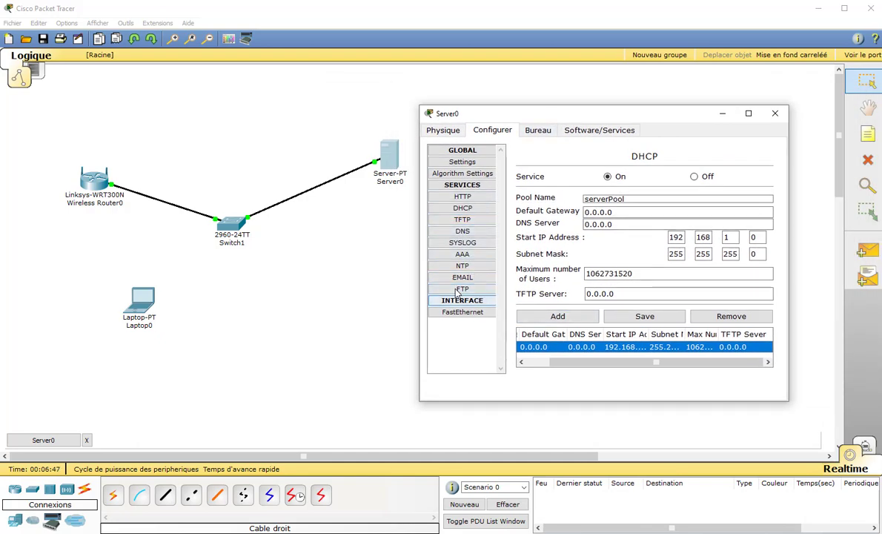
On Server0's AAA page, enter client name Srv-Radius, its shared secret, and begin client IP 192.168.1.2
{"action": "left_click", "coordinate": [467, 255]}
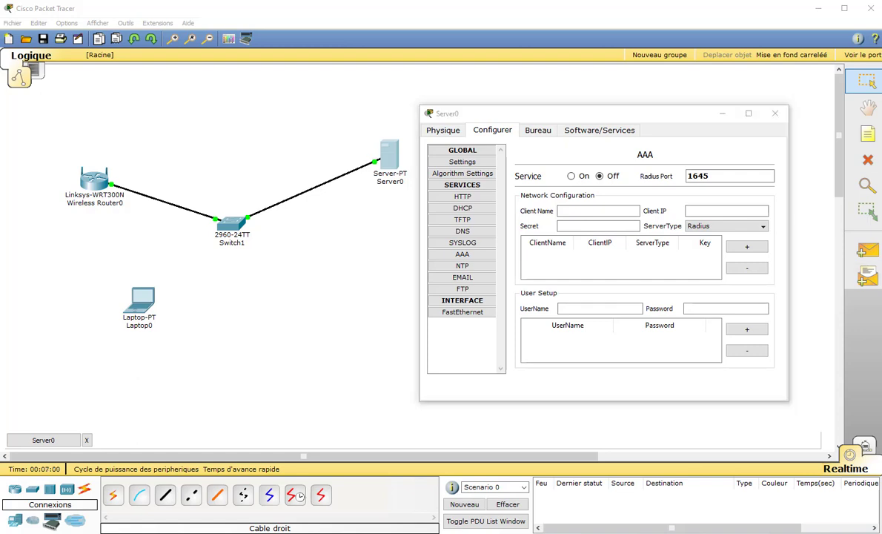
{"action": "left_click", "coordinate": [571, 212]}
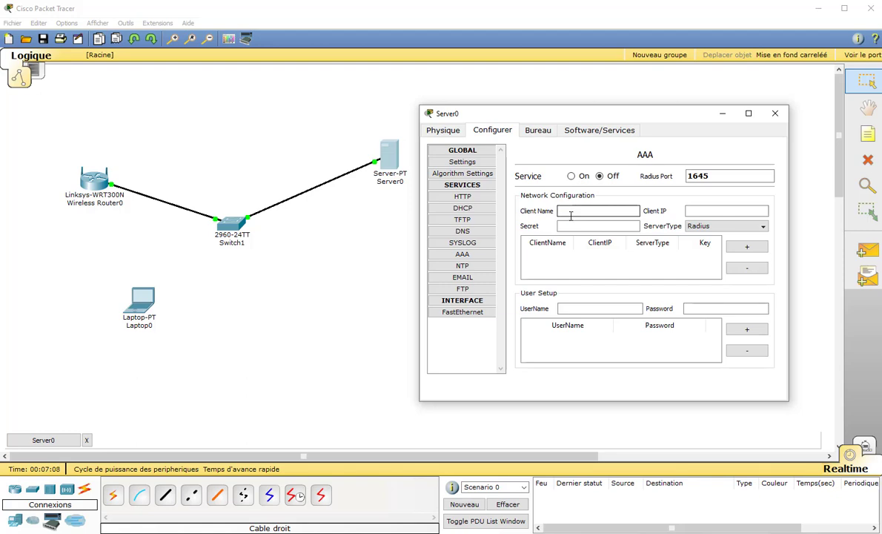
{"action": "type", "text": "Srv-Radius"}
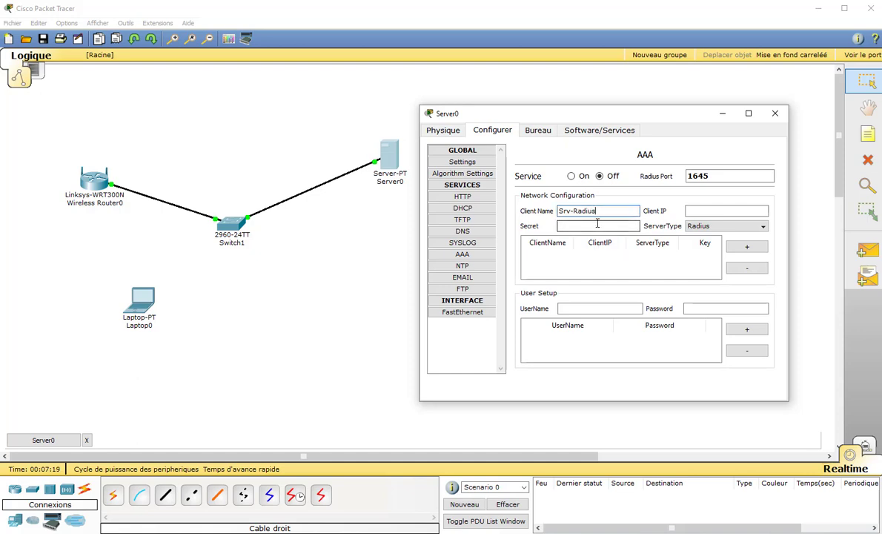
{"action": "left_click", "coordinate": [597, 223]}
{"action": "type", "text": "SecretRadius"}
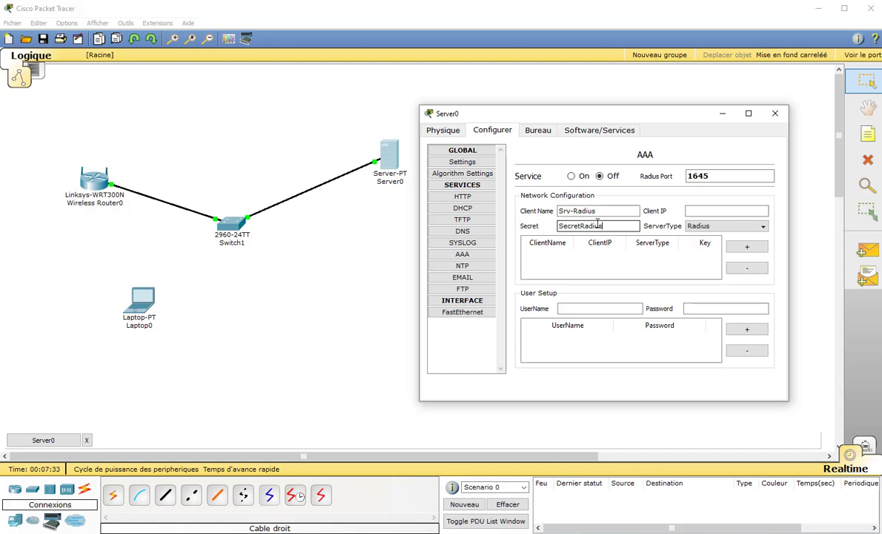
{"action": "left_click", "coordinate": [719, 213]}
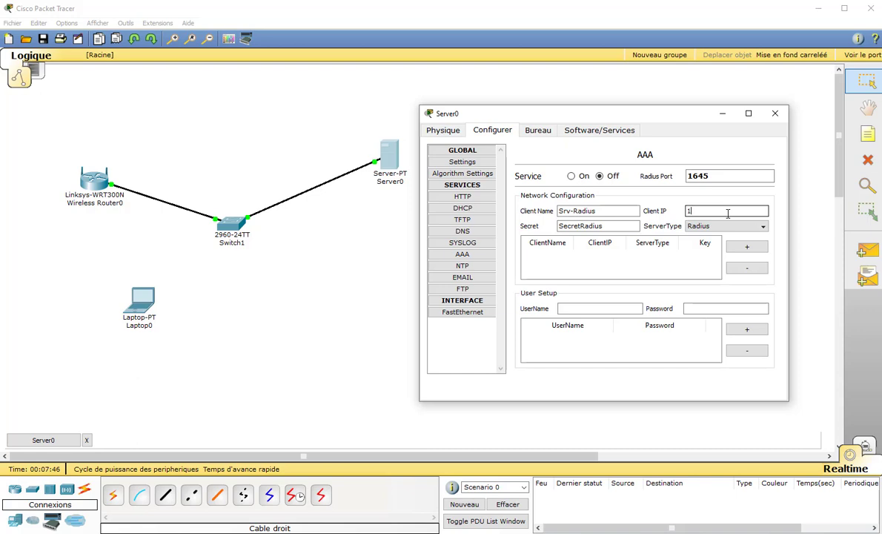
{"action": "type", "text": "92.168.1.2"}
Add the Srv-Radius client, create a user account with a password, and turn AAA on
{"action": "left_click", "coordinate": [741, 248]}
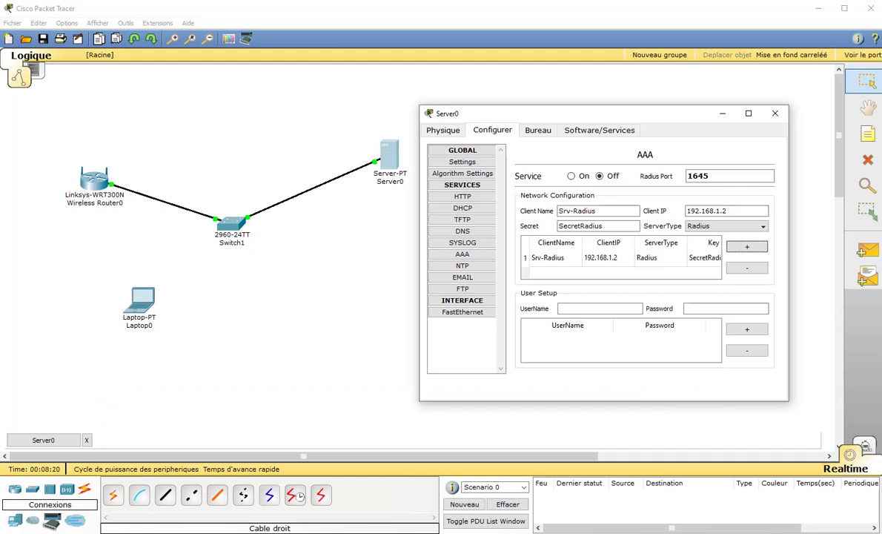
{"action": "left_click", "coordinate": [591, 308]}
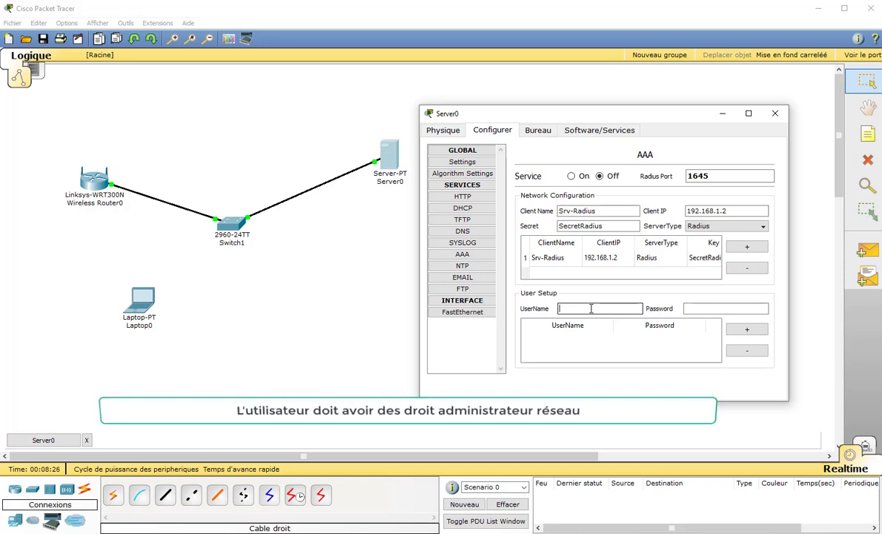
{"action": "type", "text": "Enrico"}
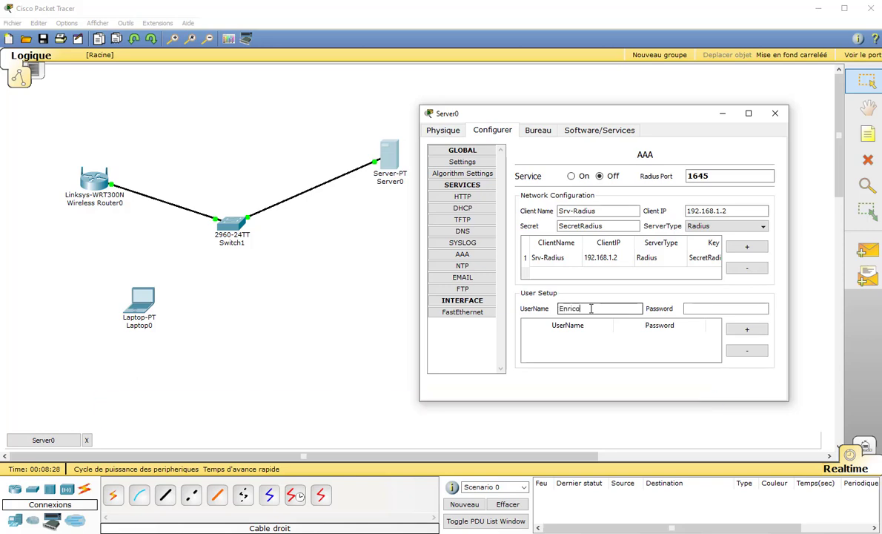
{"action": "key", "text": "Tab"}
{"action": "type", "text": "pe"}
{"action": "left_click", "coordinate": [749, 333]}
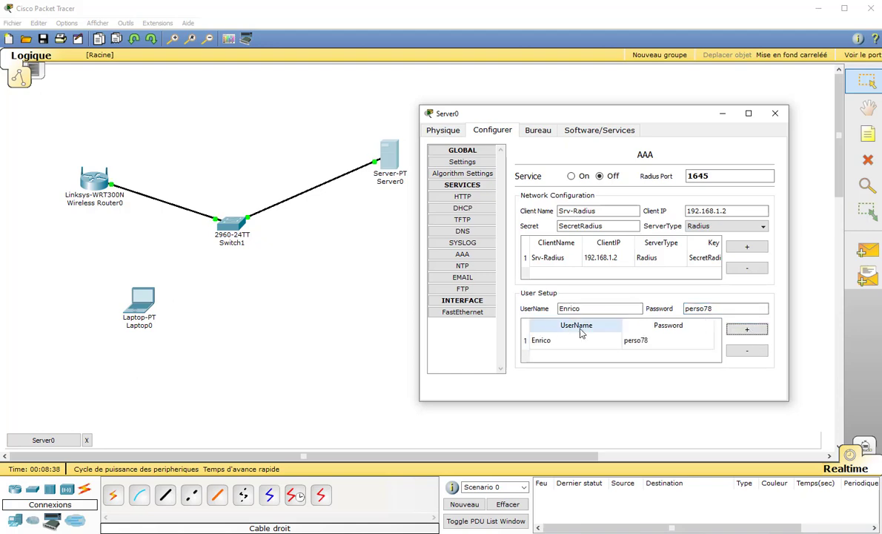
{"action": "left_click", "coordinate": [571, 178]}
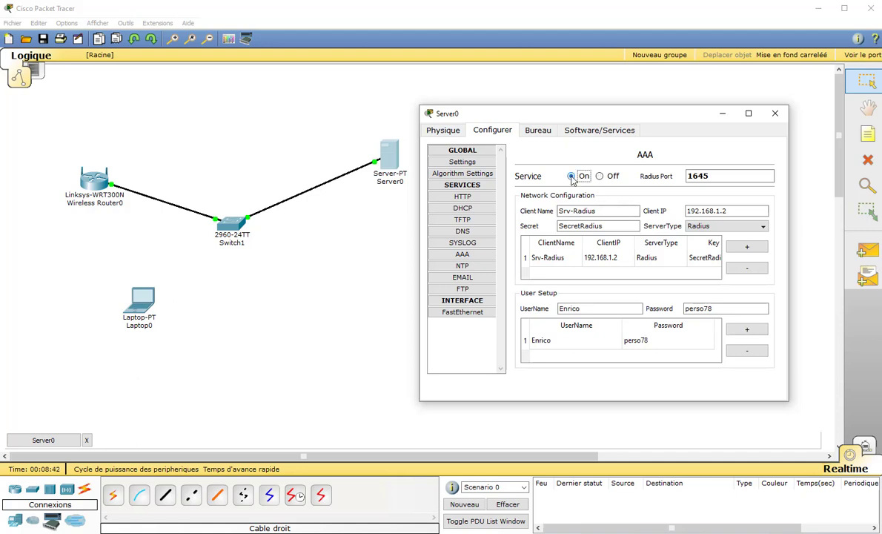
{"action": "key", "text": "Tab"}
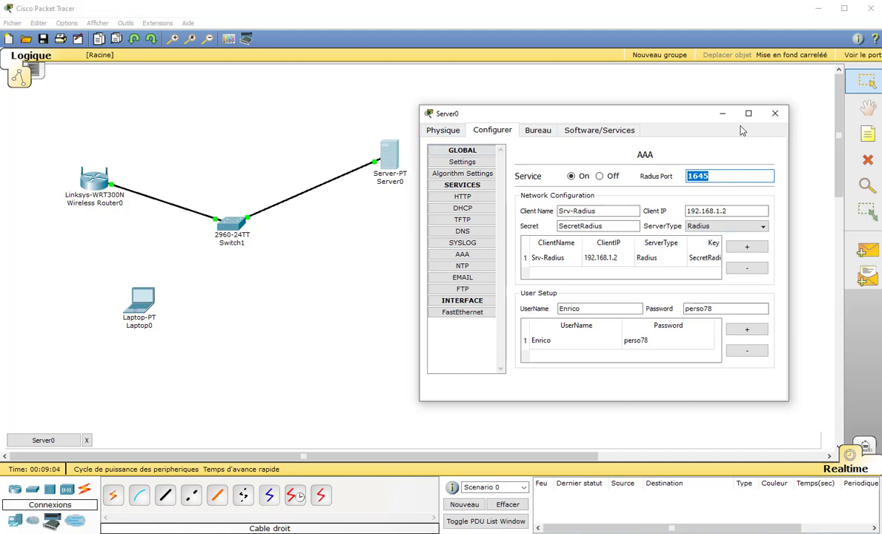
Set Wireless Router0's Internet connection to static IP 192.168.1.2, mask 255.255.255.0
{"action": "left_click", "coordinate": [776, 114]}
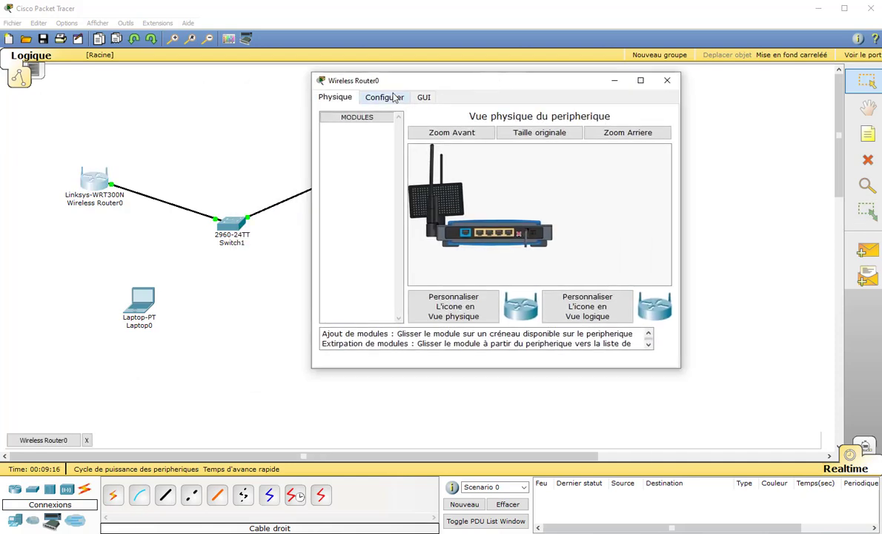
{"action": "left_click", "coordinate": [386, 100]}
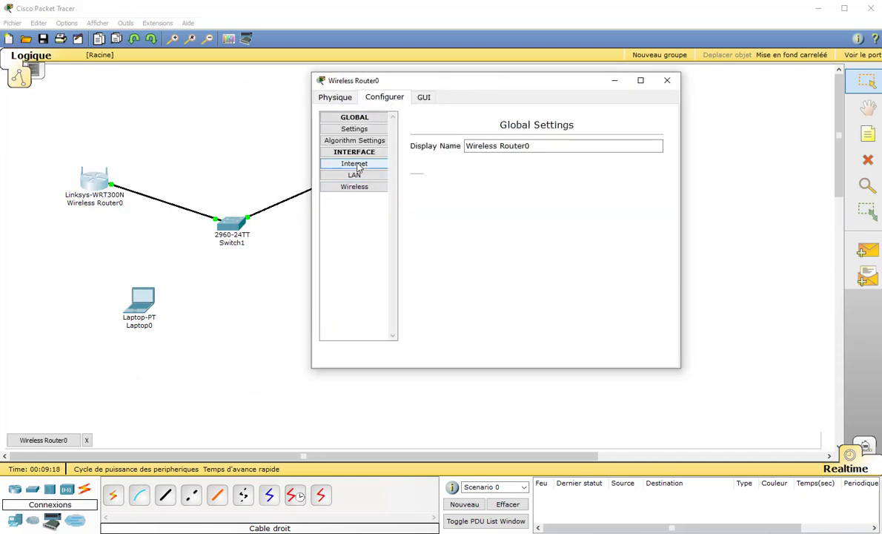
{"action": "left_click", "coordinate": [356, 165]}
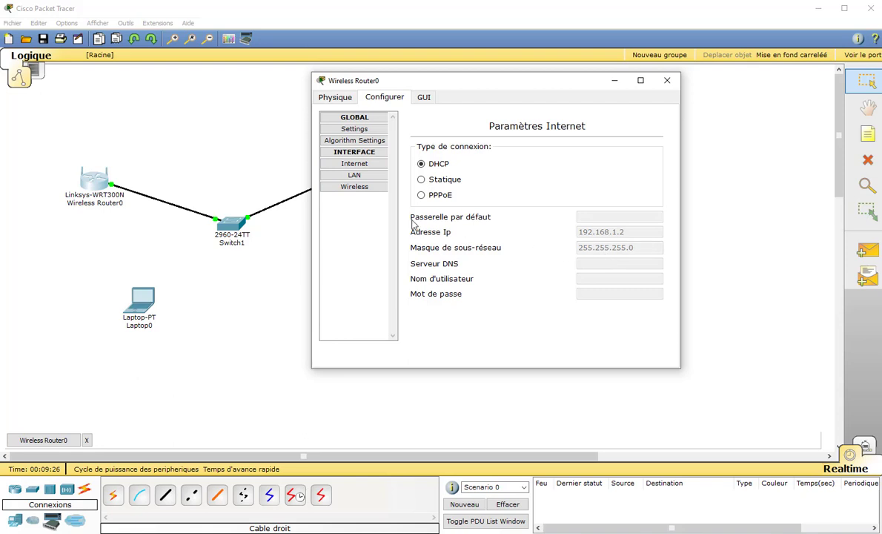
{"action": "left_click", "coordinate": [365, 189]}
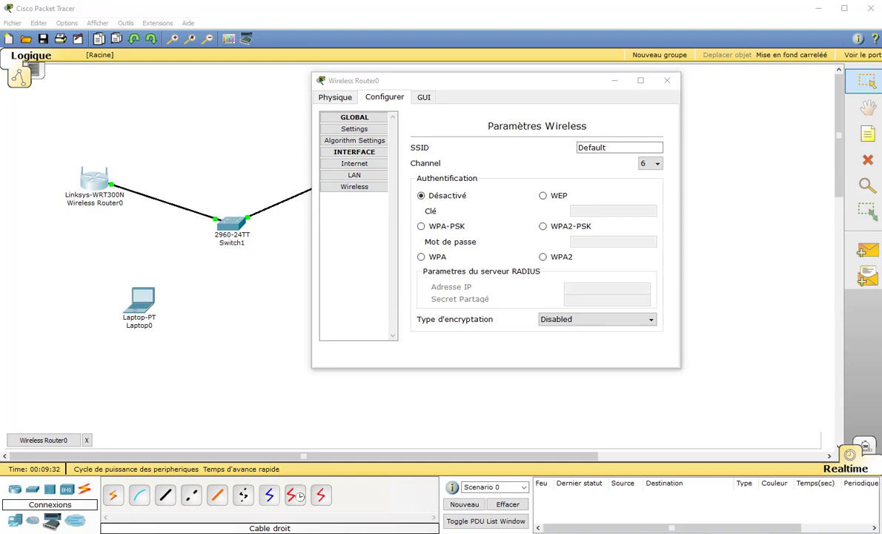
{"action": "left_click", "coordinate": [360, 165]}
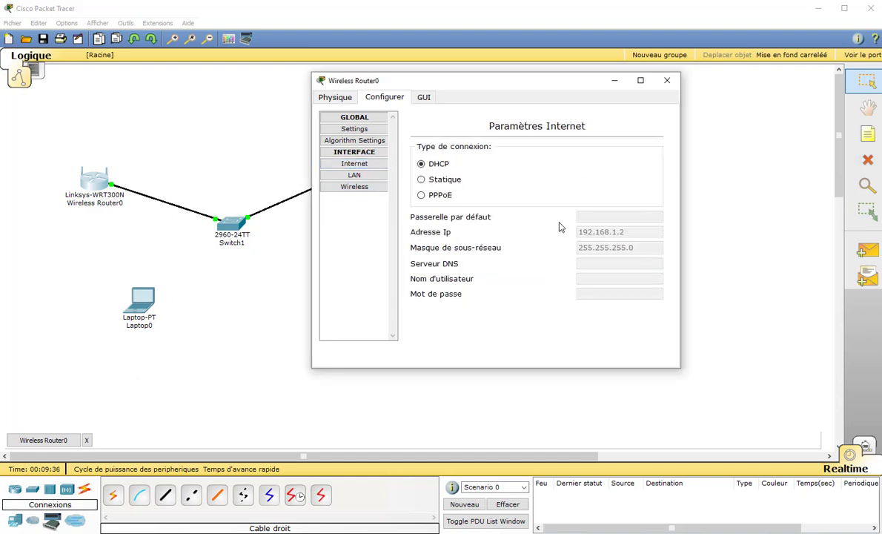
{"action": "left_click", "coordinate": [447, 180]}
{"action": "left_click", "coordinate": [603, 232]}
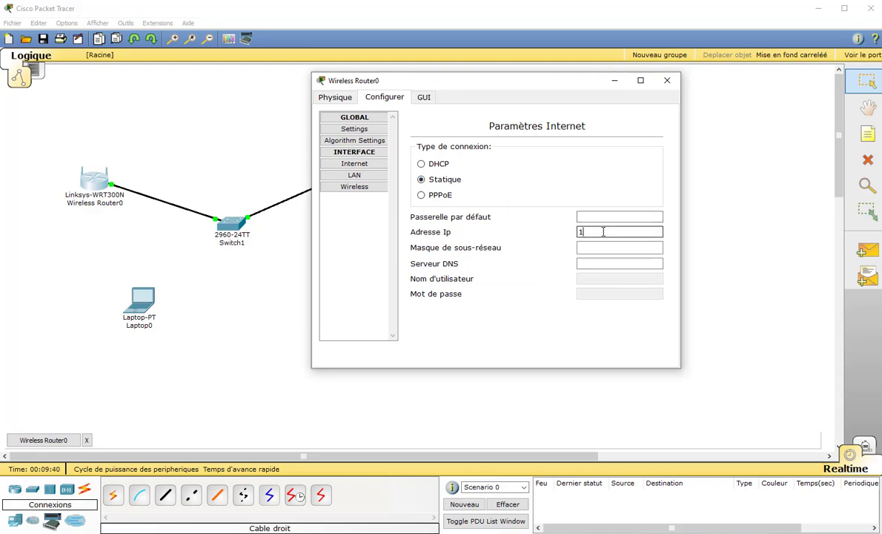
{"action": "type", "text": "192.168.1.2"}
{"action": "key", "text": "Tab"}
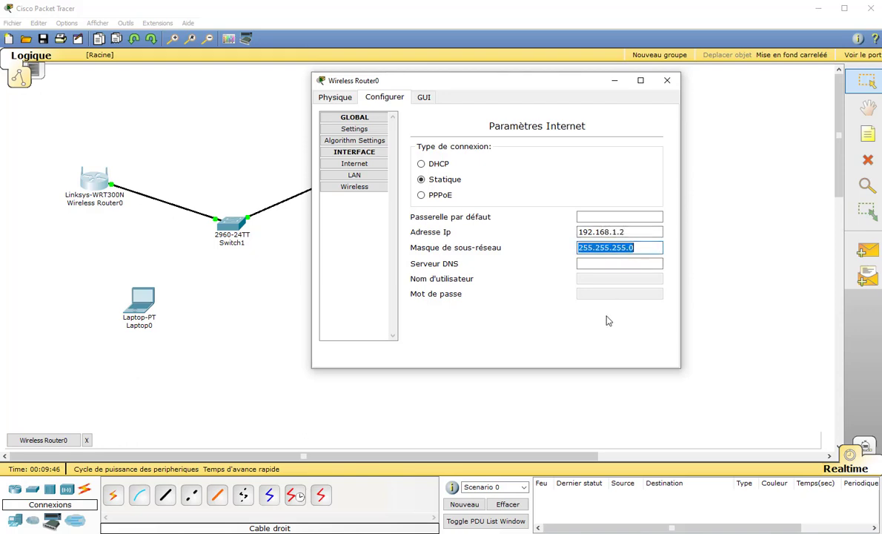
{"action": "left_click", "coordinate": [586, 265]}
{"action": "left_click", "coordinate": [585, 216]}
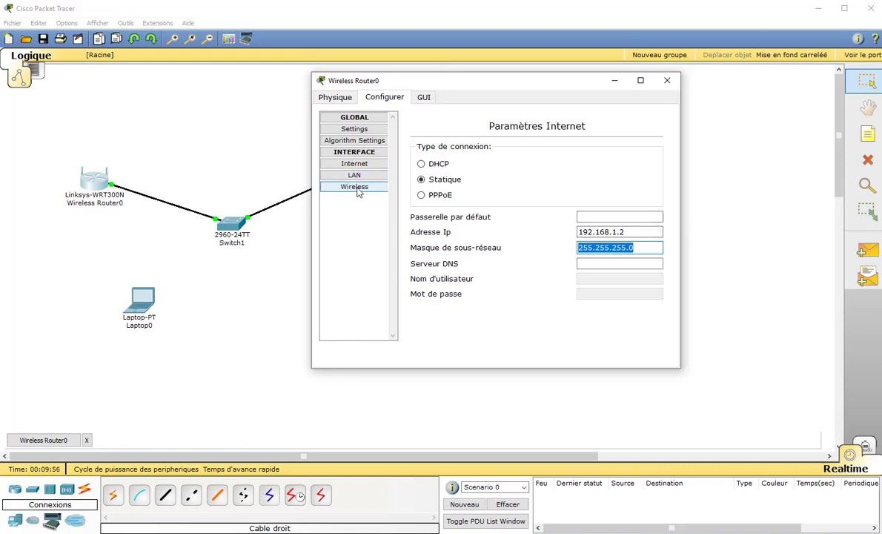
Set Wireless Router0's wireless security to WPA2 with RADIUS server address 192.168.1.1
{"action": "left_click", "coordinate": [356, 190]}
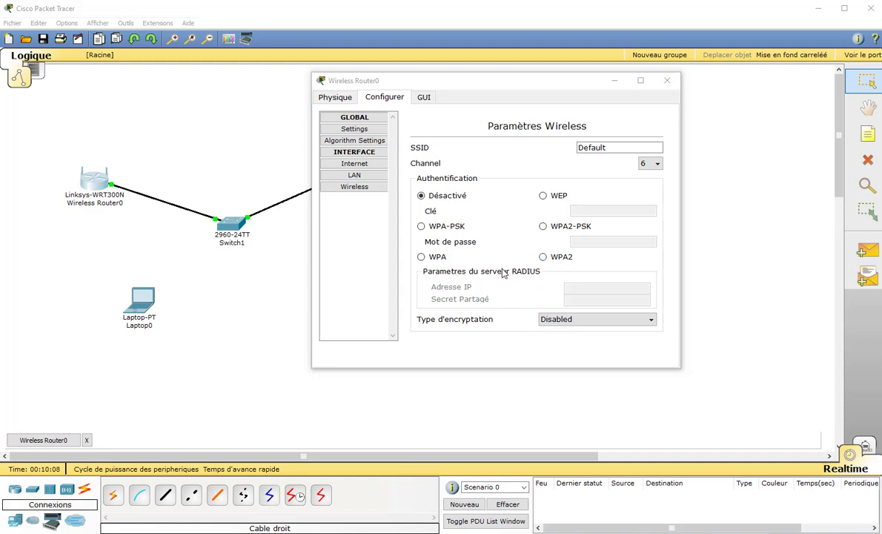
{"action": "left_click", "coordinate": [543, 258]}
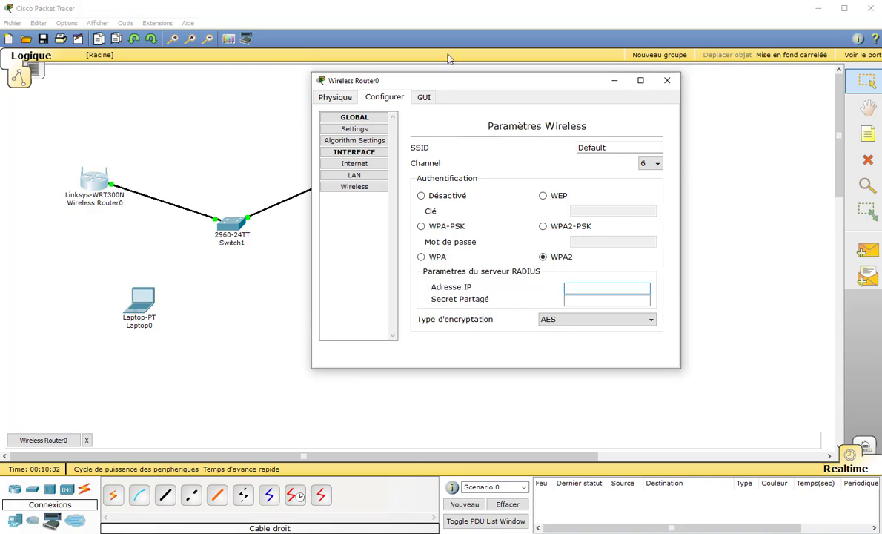
{"action": "left_click_drag", "start_coordinate": [461, 87], "coordinate": [590, 95]}
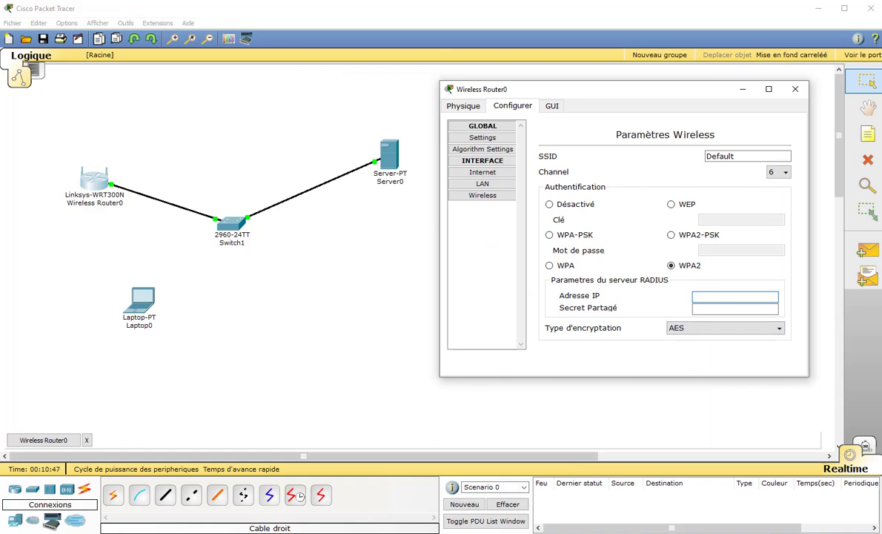
{"action": "left_click", "coordinate": [299, 496]}
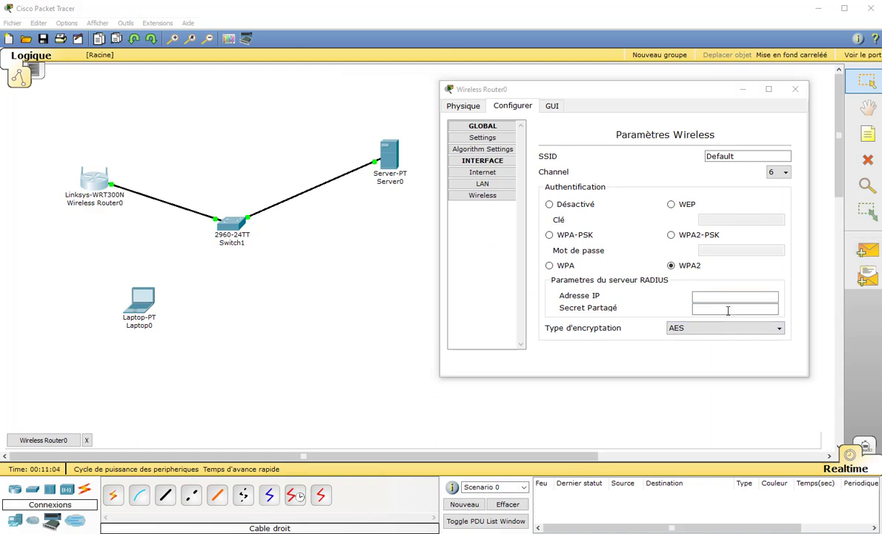
{"action": "left_click", "coordinate": [730, 296]}
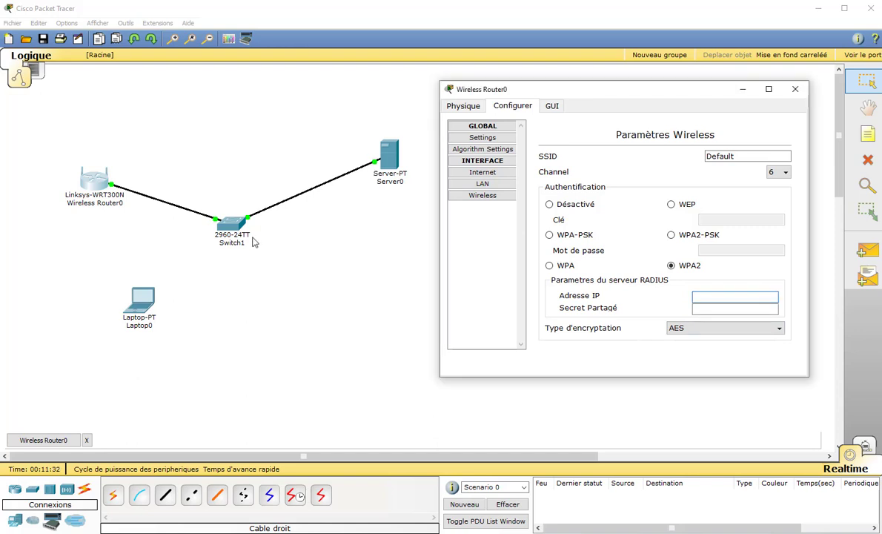
{"action": "type", "text": "168.1.1"}
{"action": "left_click", "coordinate": [386, 157]}
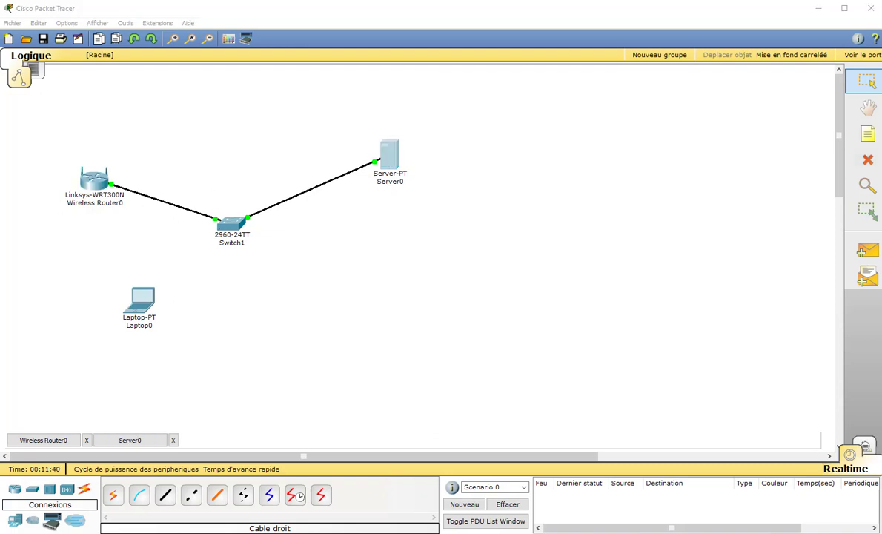
Read the Srv-Radius client's shared key in Server0's AAA settings, then return to Wireless Router0
{"action": "left_click_drag", "start_coordinate": [279, 122], "coordinate": [185, 131]}
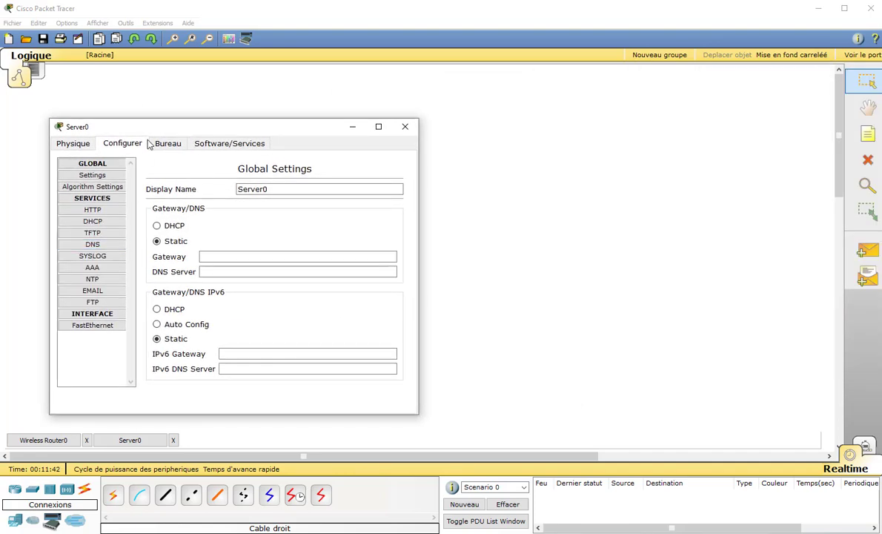
{"action": "left_click", "coordinate": [92, 267]}
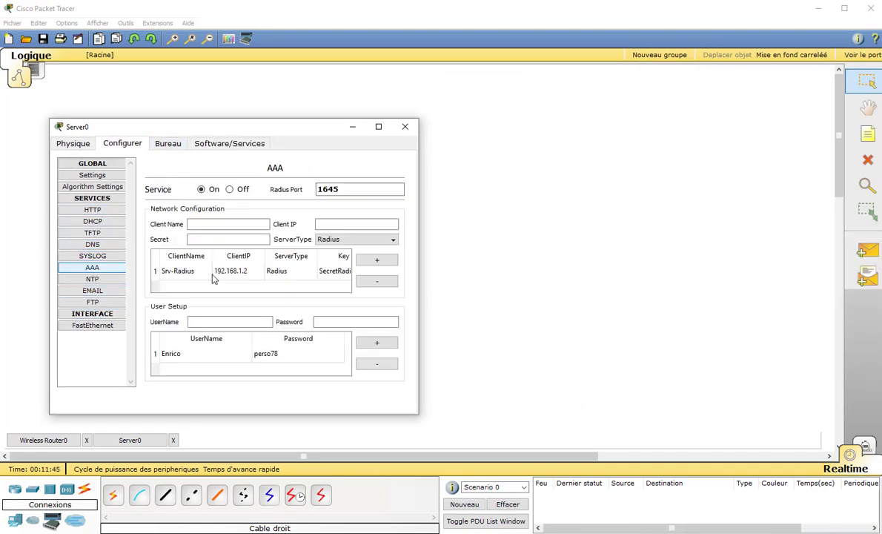
{"action": "left_click", "coordinate": [345, 278]}
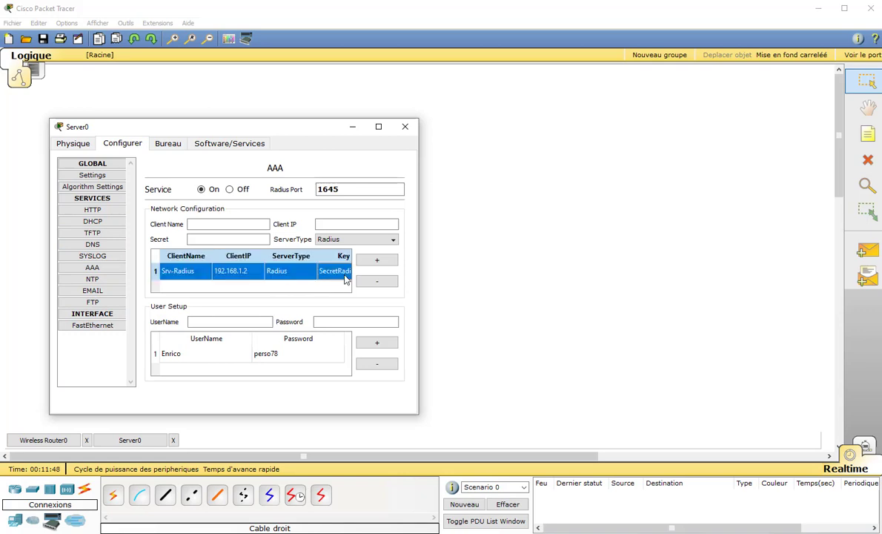
{"action": "left_click", "coordinate": [45, 440]}
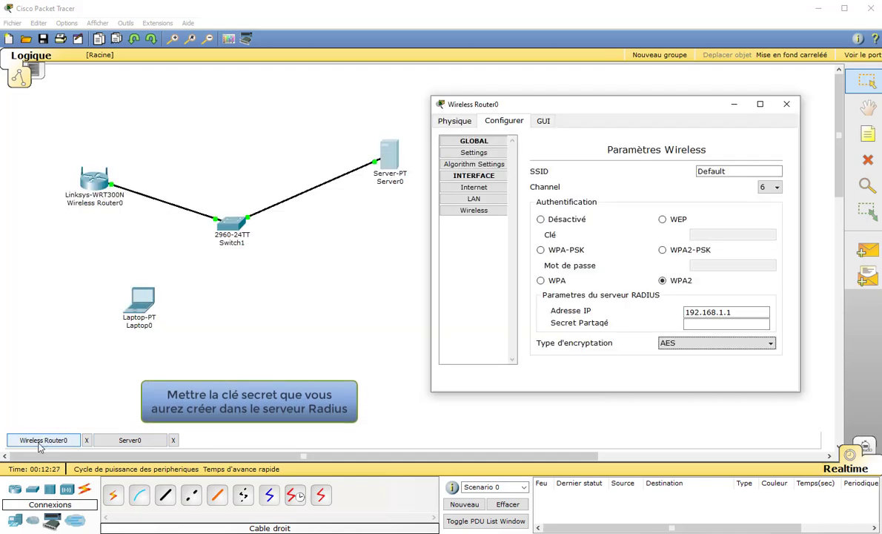
{"action": "left_click", "coordinate": [137, 445]}
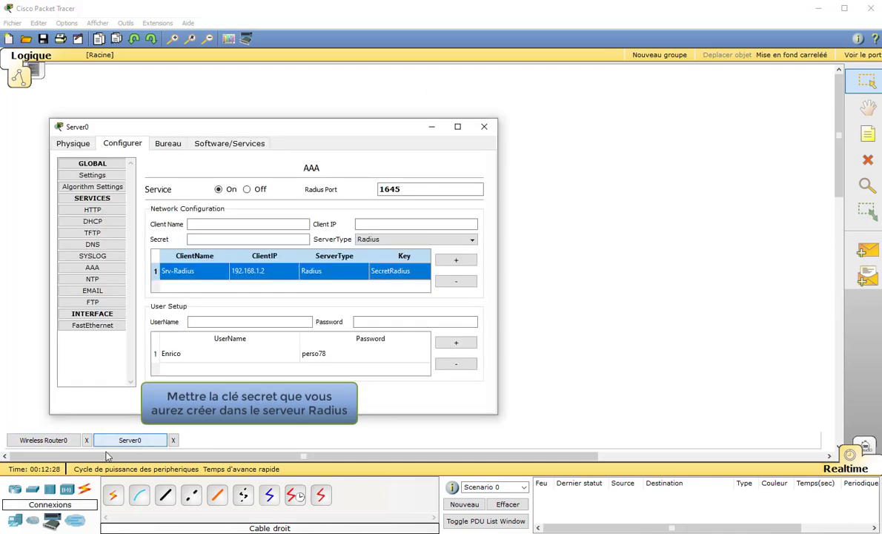
{"action": "left_click", "coordinate": [44, 442]}
{"action": "left_click", "coordinate": [712, 323]}
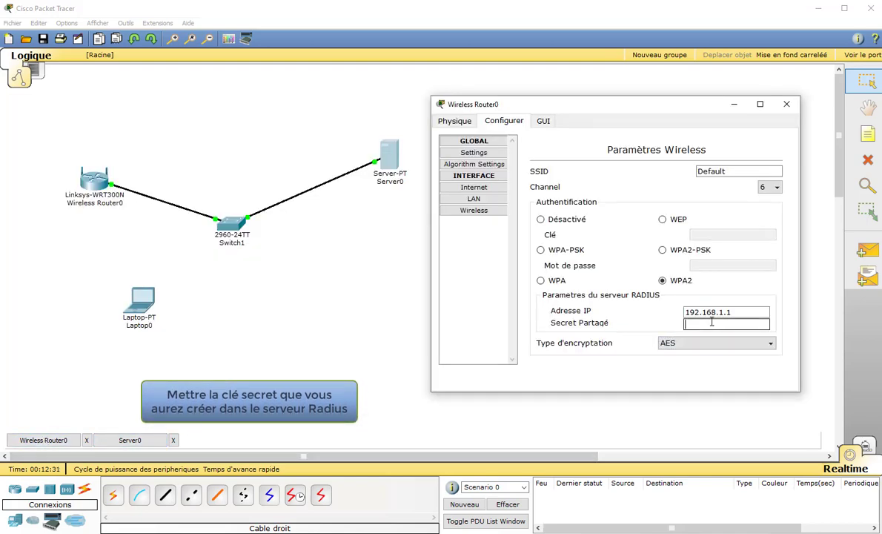
{"action": "type", "text": "serc"}
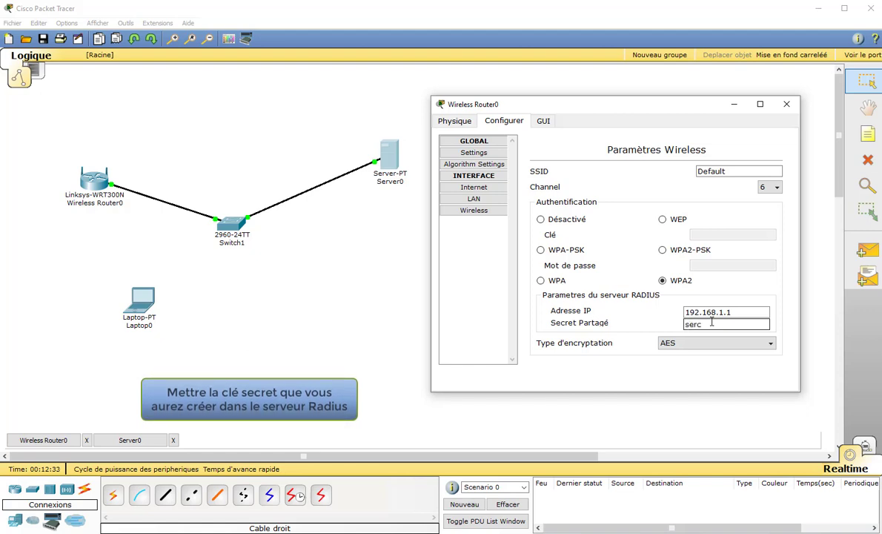
{"action": "type", "text": "retRa"}
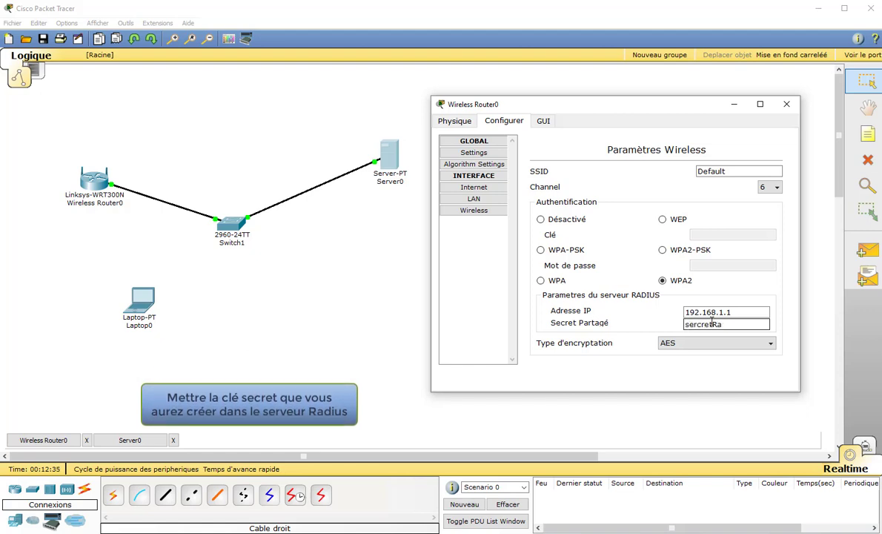
{"action": "type", "text": "dius"}
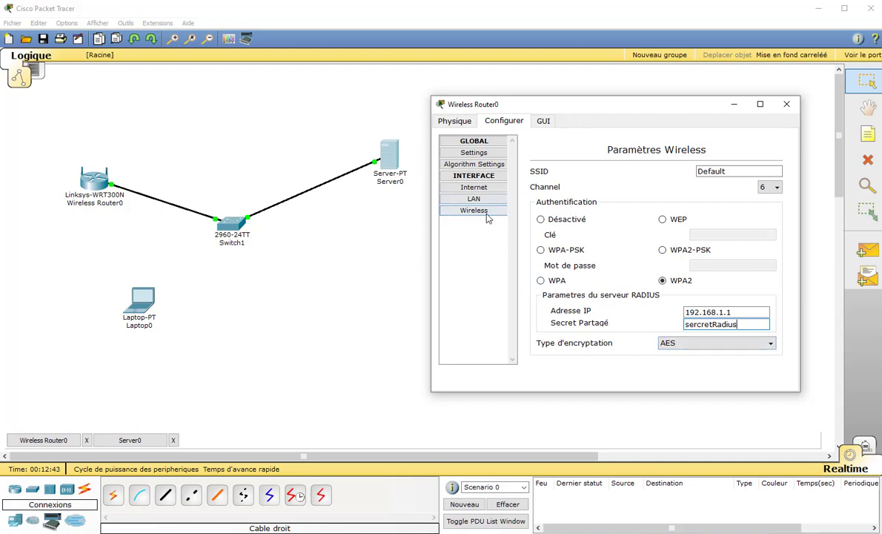
Review the router's Internet and wireless settings, then close its configuration window
{"action": "left_click", "coordinate": [478, 187]}
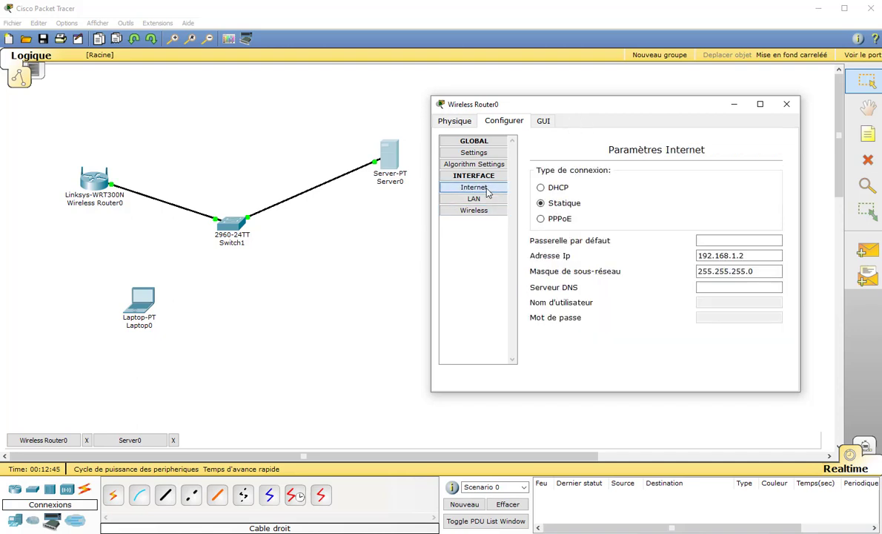
{"action": "left_click", "coordinate": [471, 211]}
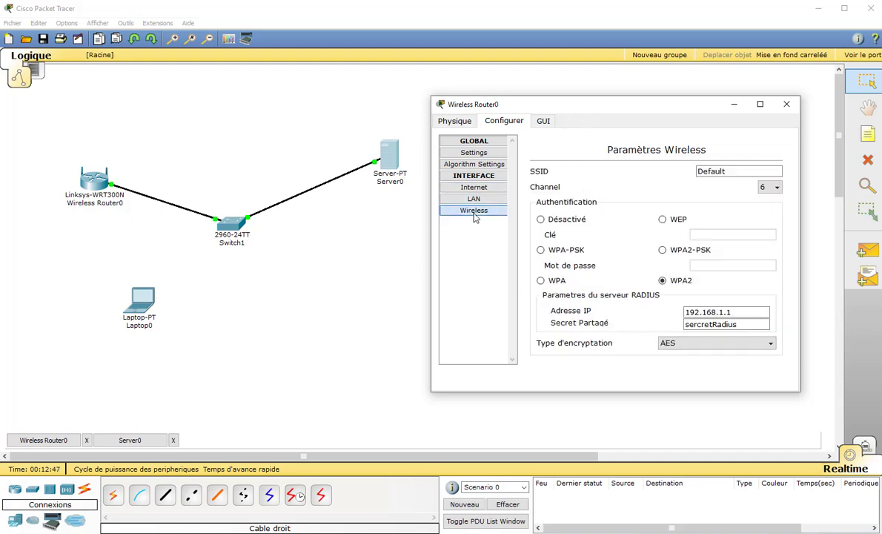
{"action": "left_click", "coordinate": [787, 104]}
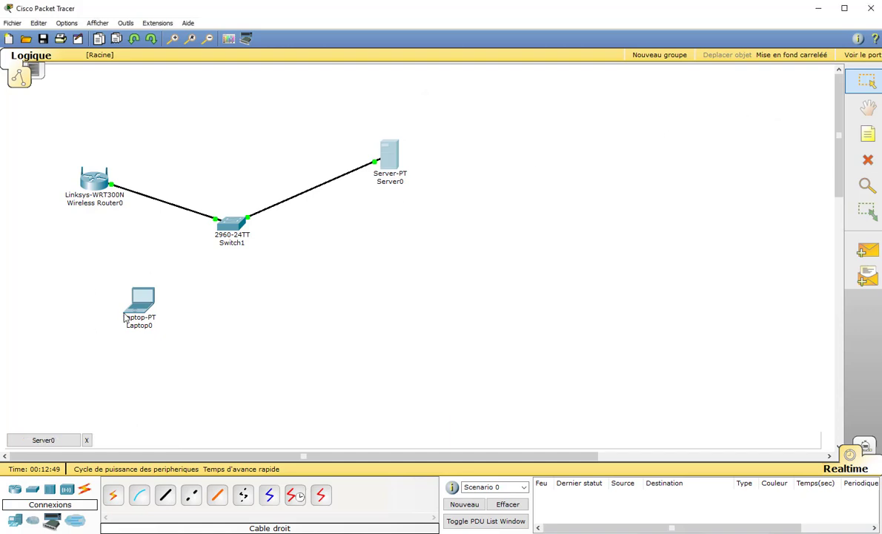
Check Laptop0's IP Configuration on its Desktop and confirm the DHCP request failed
{"action": "left_click", "coordinate": [88, 441]}
{"action": "left_click", "coordinate": [143, 311]}
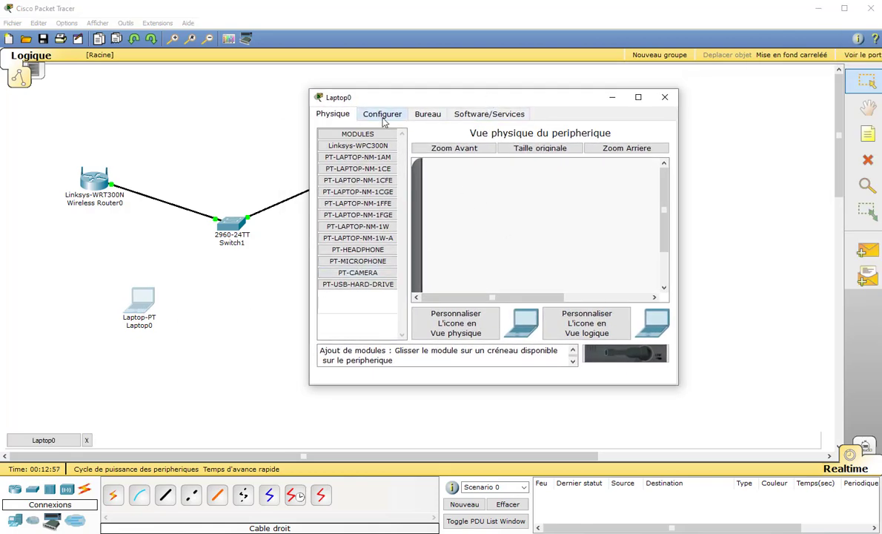
{"action": "left_click", "coordinate": [428, 116]}
{"action": "left_click", "coordinate": [358, 158]}
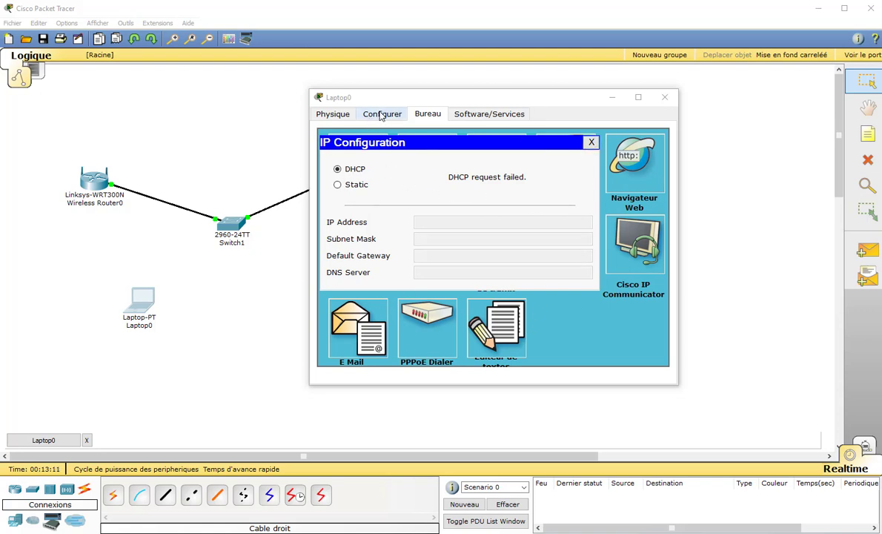
{"action": "left_click", "coordinate": [590, 142]}
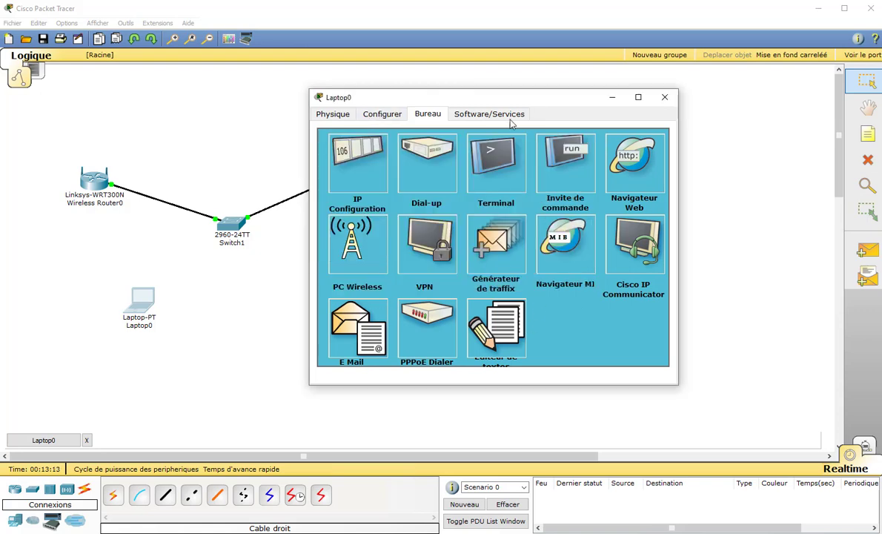
Give Laptop0's wireless interface WPA2 with the RADIUS user ID and password, keeping DHCP addressing
{"action": "left_click", "coordinate": [380, 116]}
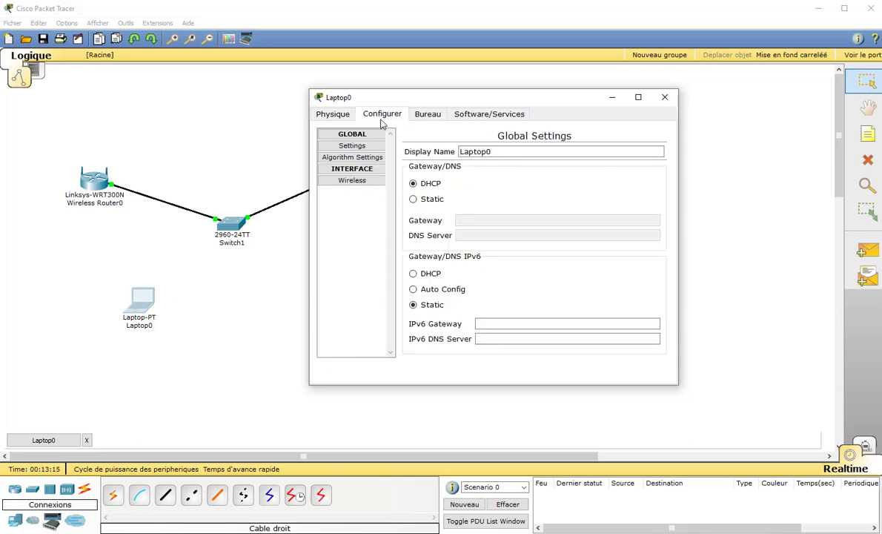
{"action": "left_click", "coordinate": [352, 182]}
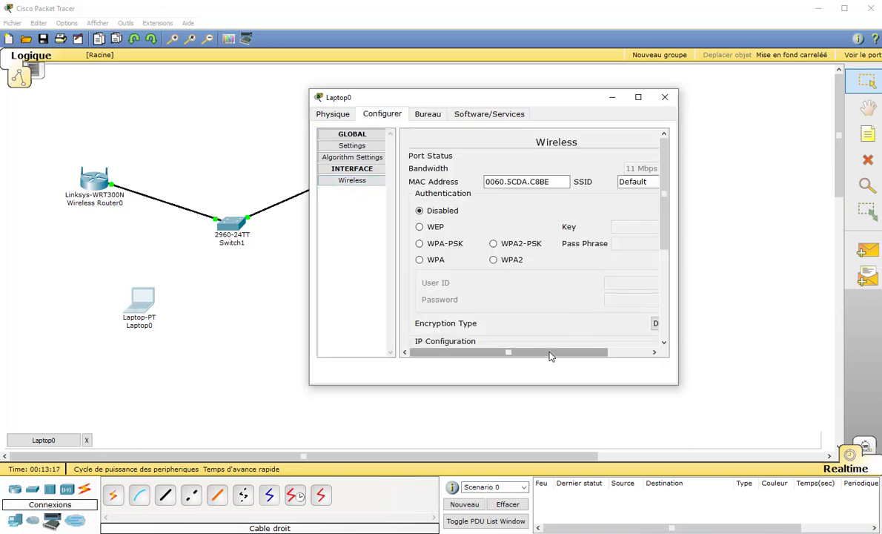
{"action": "left_click_drag", "start_coordinate": [463, 98], "coordinate": [309, 62]}
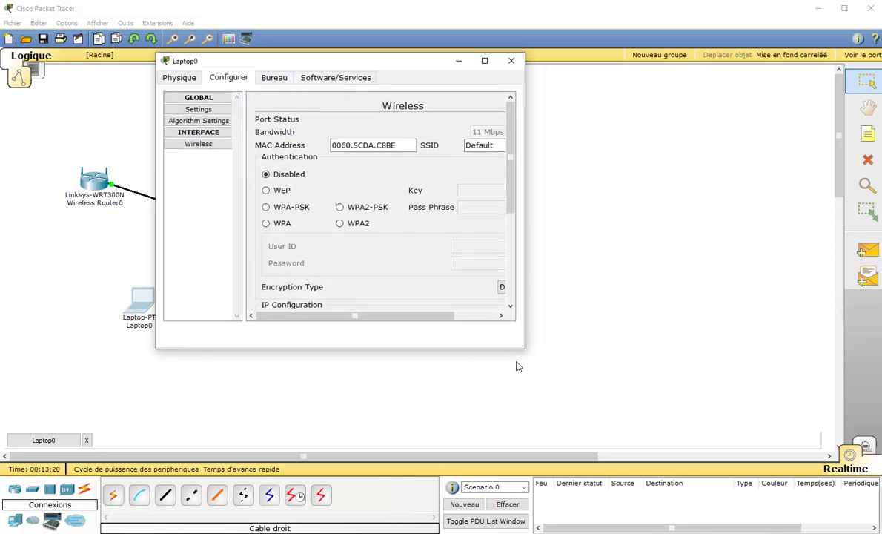
{"action": "left_click_drag", "start_coordinate": [526, 349], "coordinate": [765, 415]}
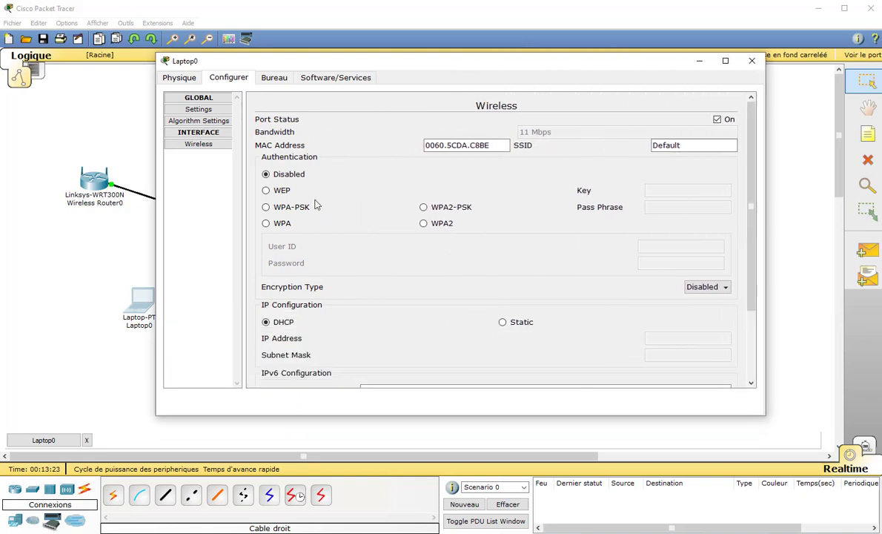
{"action": "left_click", "coordinate": [423, 224]}
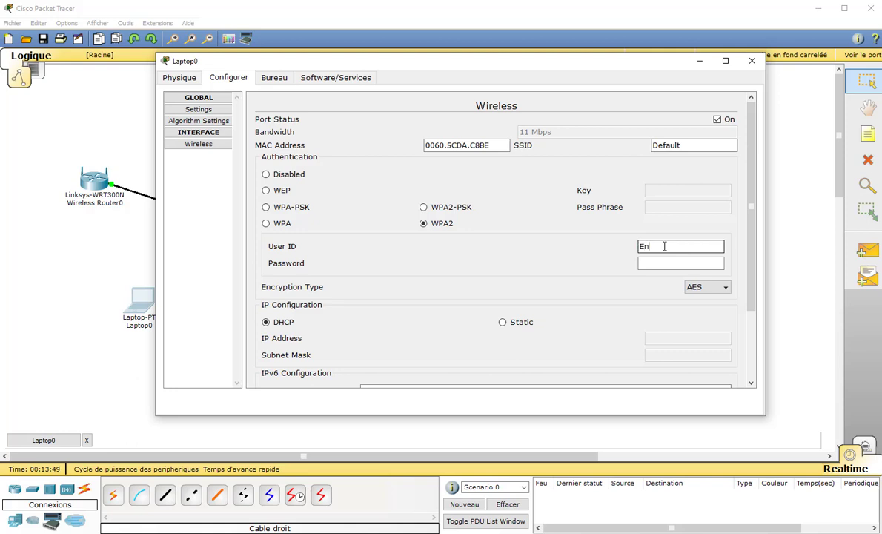
{"action": "key", "text": "Tab"}
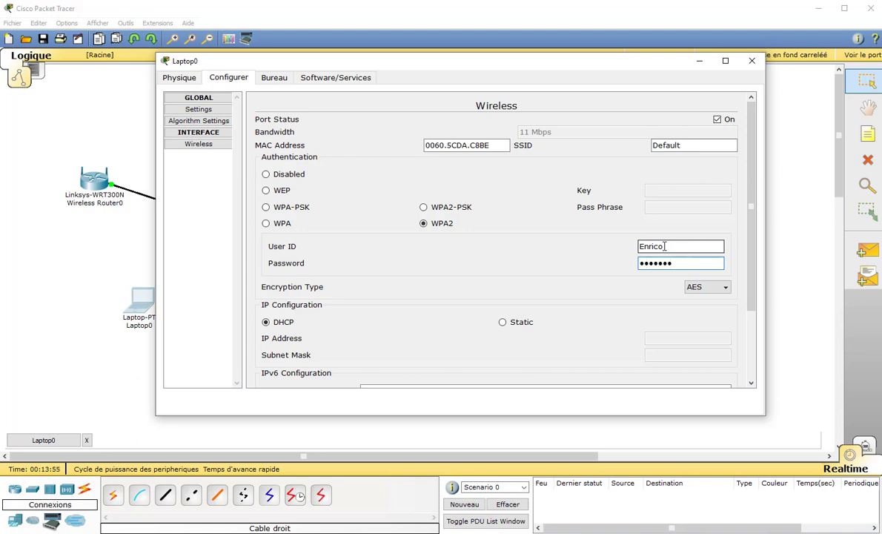
{"action": "scroll", "coordinate": [577, 302], "scroll_direction": "down", "scroll_amount": 2}
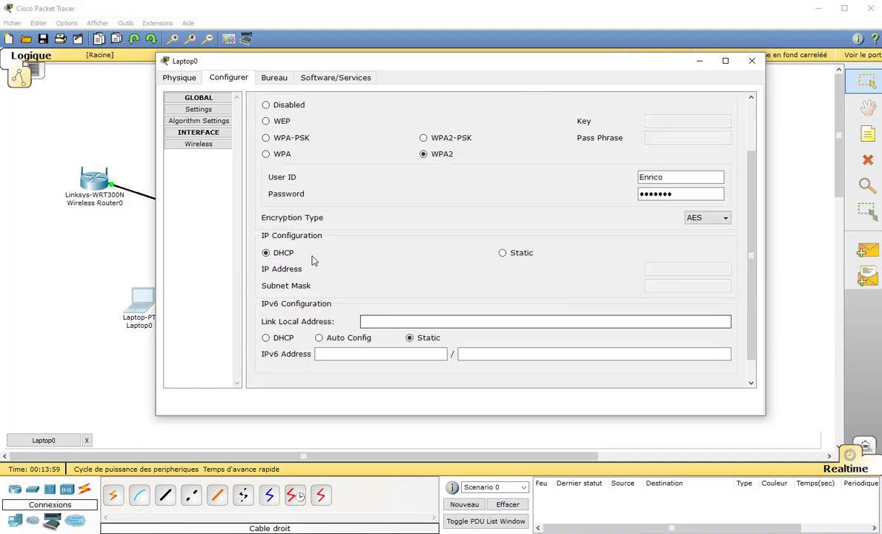
{"action": "left_click", "coordinate": [504, 253]}
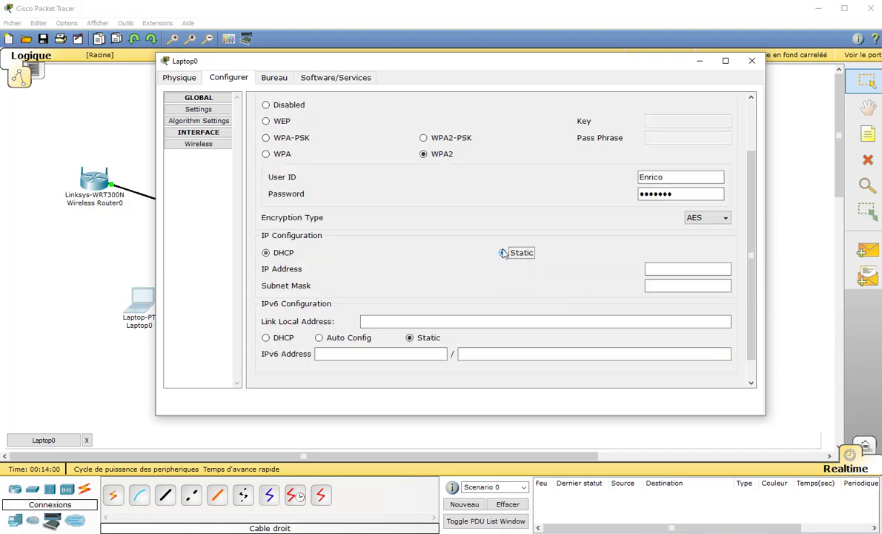
{"action": "left_click", "coordinate": [276, 256]}
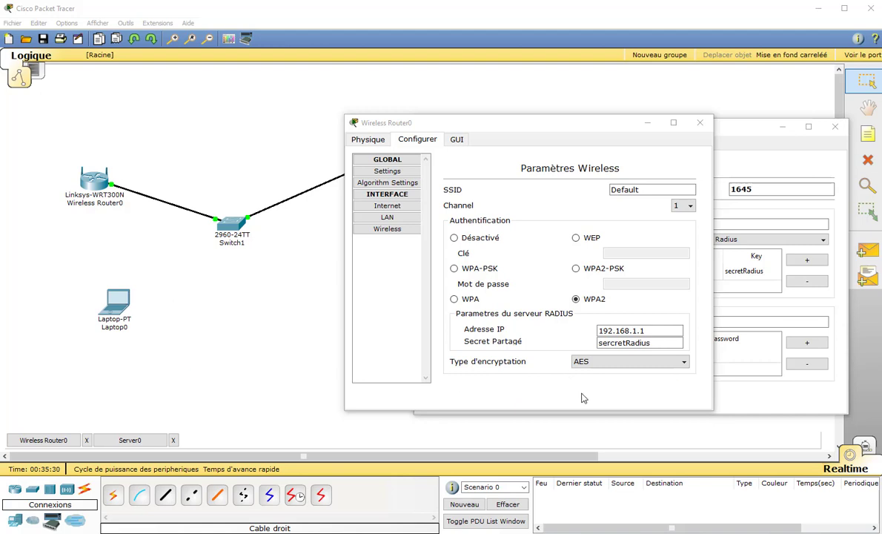
Correct the typo in the router's RADIUS shared secret, then close the router and server windows
{"action": "left_click", "coordinate": [613, 344]}
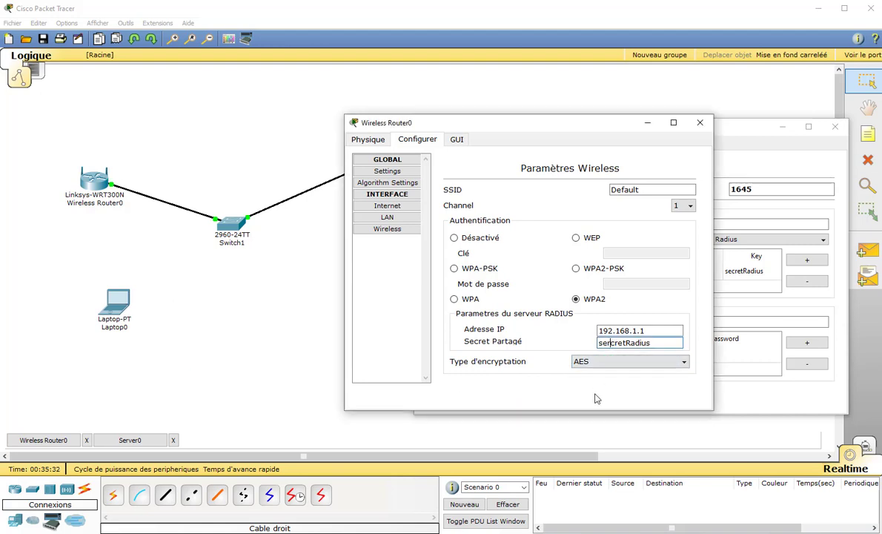
{"action": "type", "text": "r"}
{"action": "key", "text": "BackSpace"}
{"action": "key", "text": "BackSpace"}
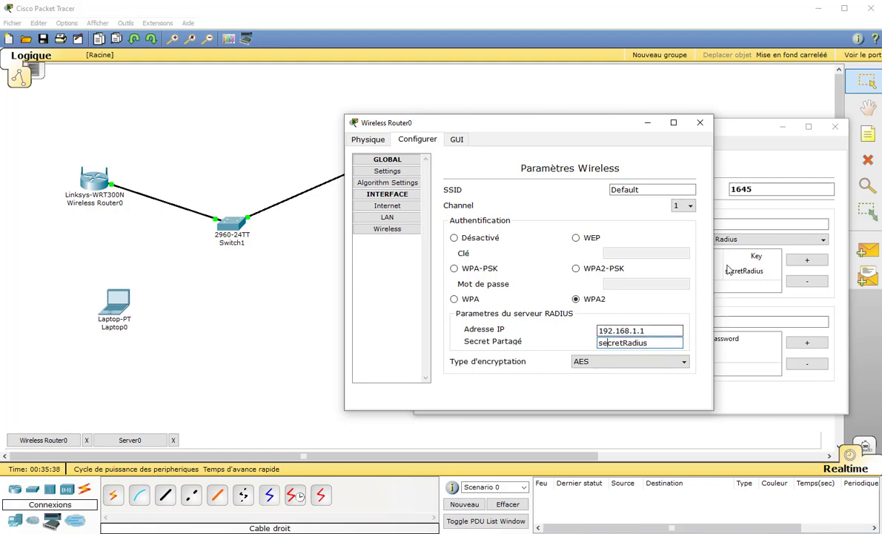
{"action": "left_click", "coordinate": [668, 330]}
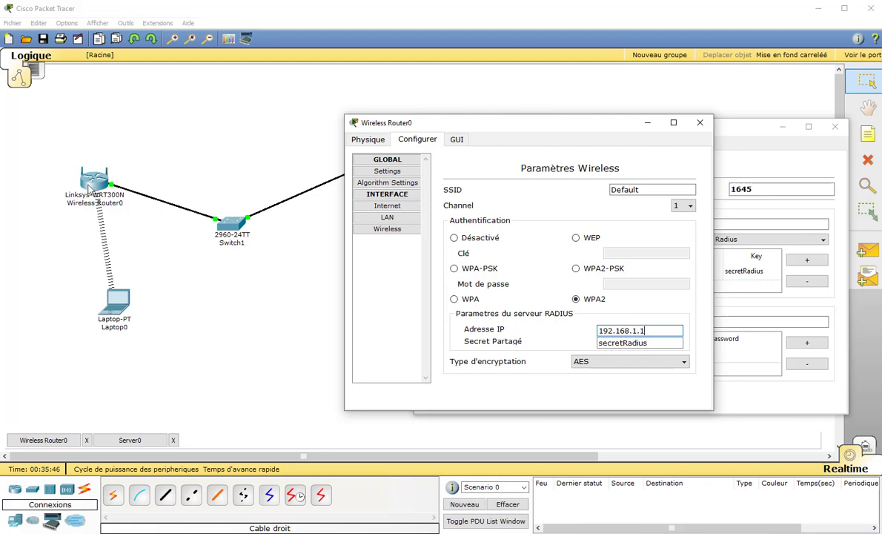
{"action": "left_click", "coordinate": [700, 122]}
{"action": "left_click", "coordinate": [836, 129]}
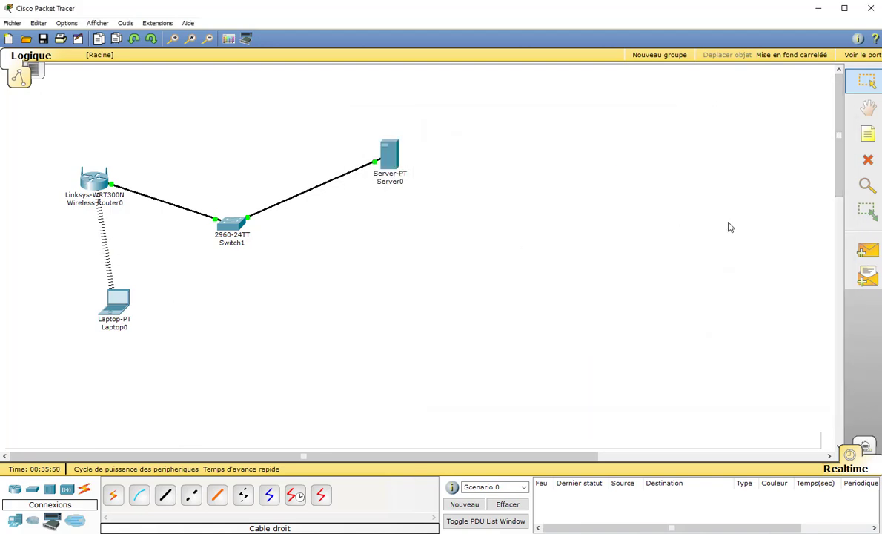
Send a simple PDU ping from Laptop0 to Server0 and confirm it is Successful
{"action": "left_click", "coordinate": [872, 251]}
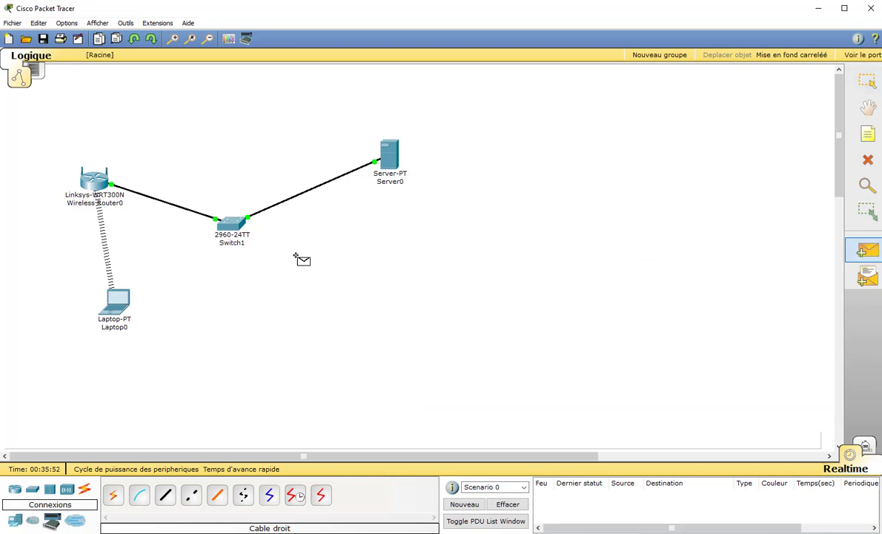
{"action": "left_click", "coordinate": [115, 304]}
{"action": "left_click", "coordinate": [390, 158]}
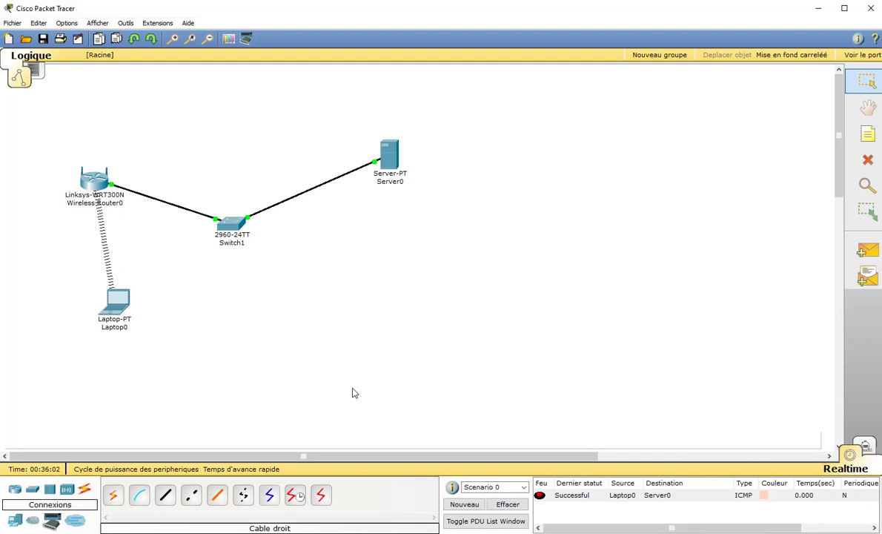
{"action": "mouse_move", "coordinate": [386, 178]}
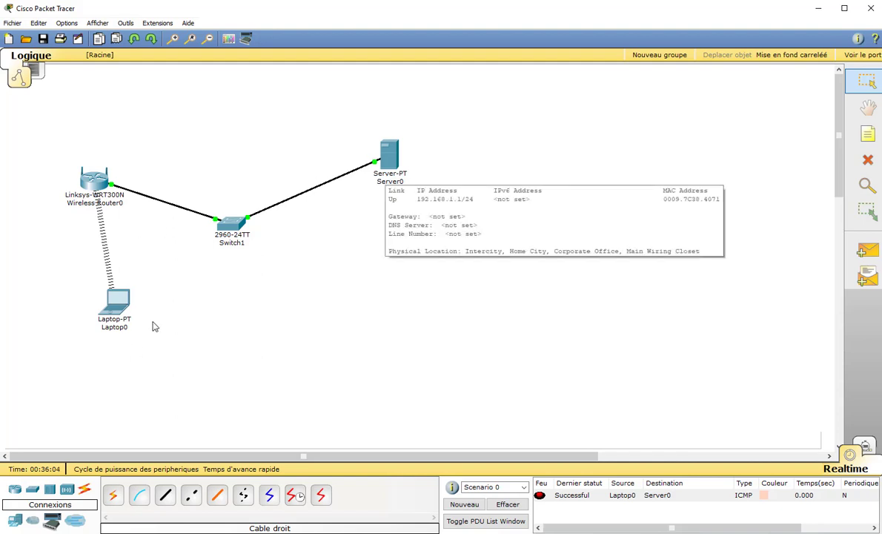
{"action": "left_click", "coordinate": [390, 157]}
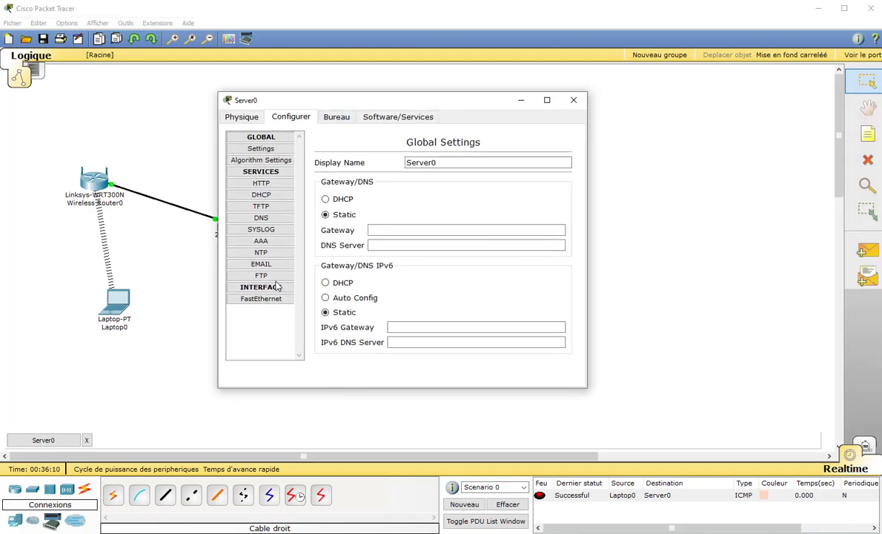
{"action": "left_click", "coordinate": [264, 243]}
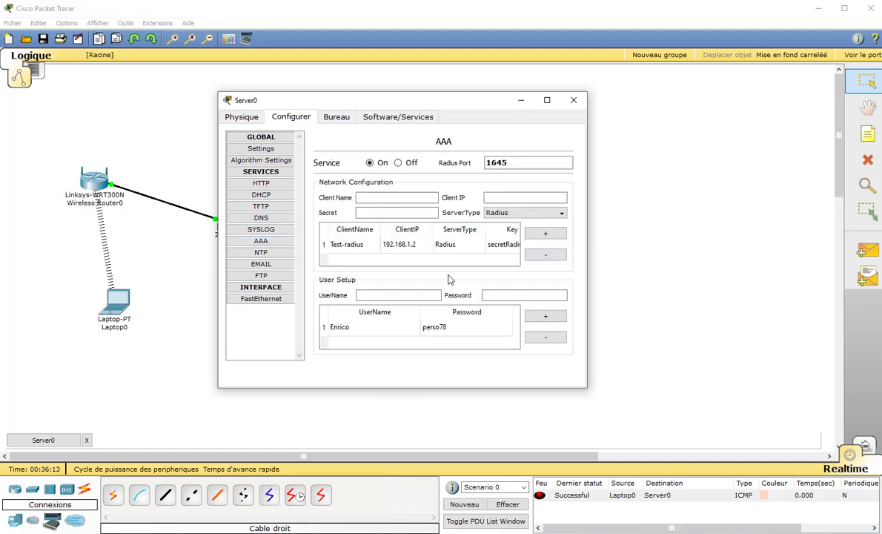
{"action": "left_click", "coordinate": [509, 246]}
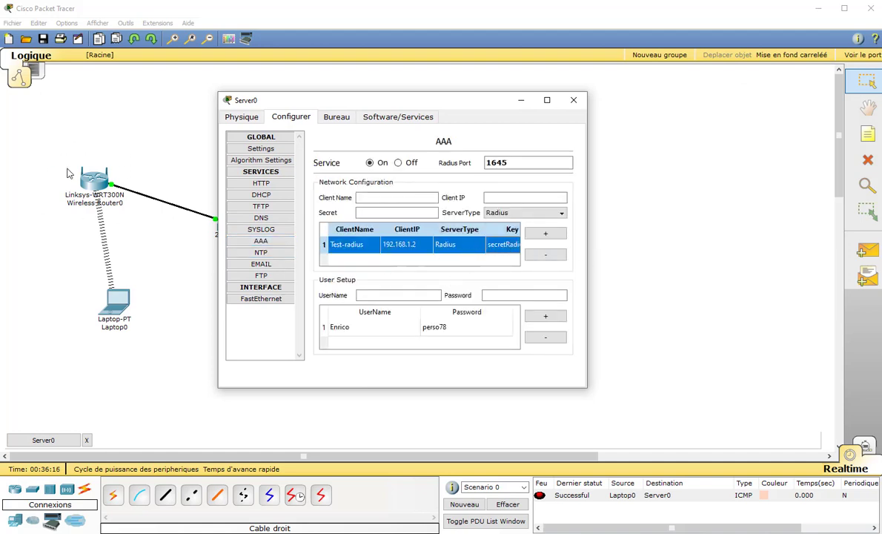
{"action": "left_click", "coordinate": [574, 101]}
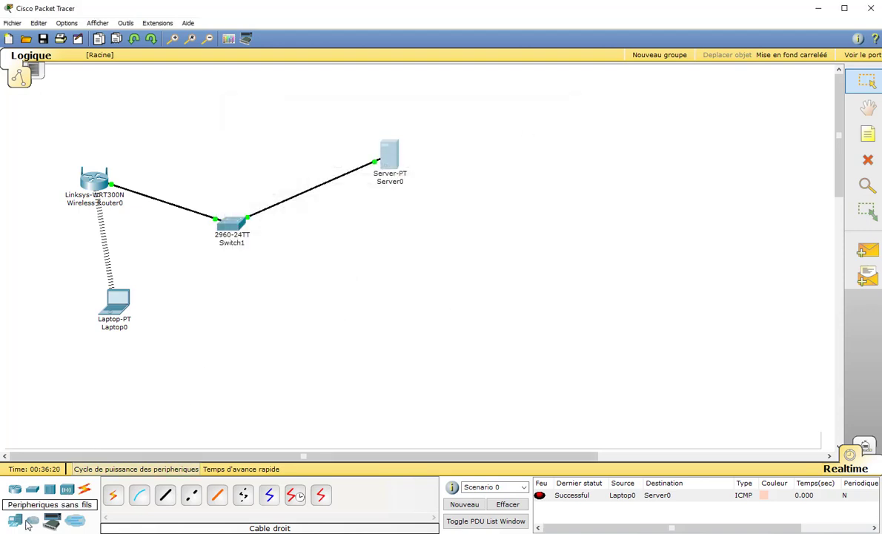